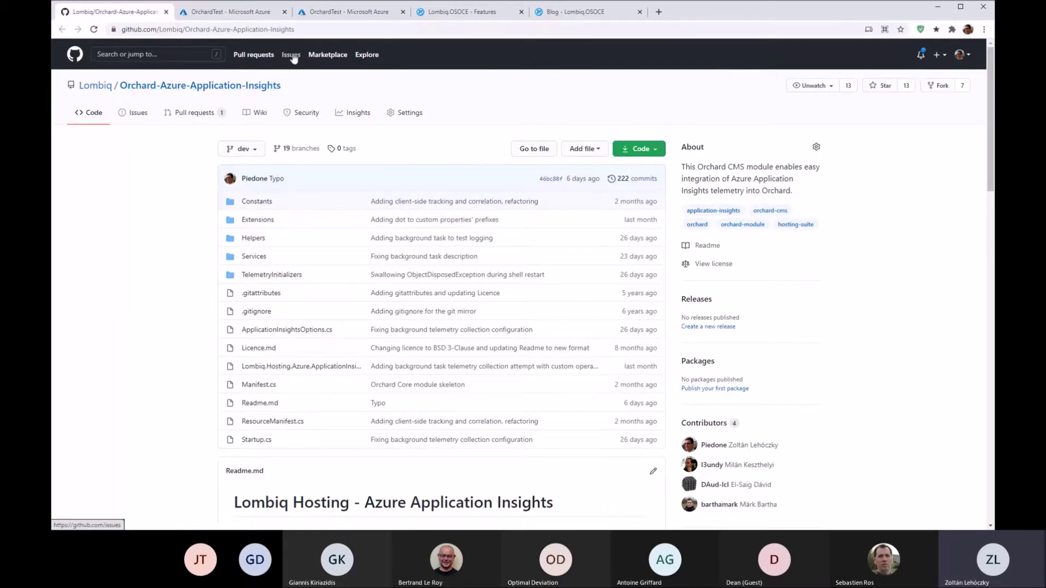
Switch to the Azure portal and examine the overview charts of the OrchardTest Application Insights resource.
{"action": "left_click", "coordinate": [199, 18]}
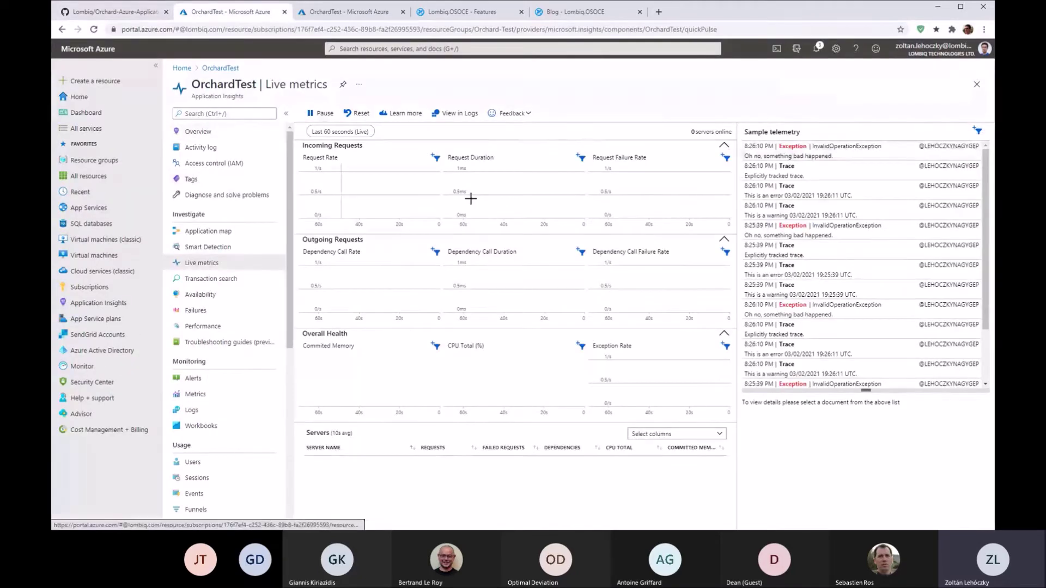
{"action": "left_click", "coordinate": [201, 132]}
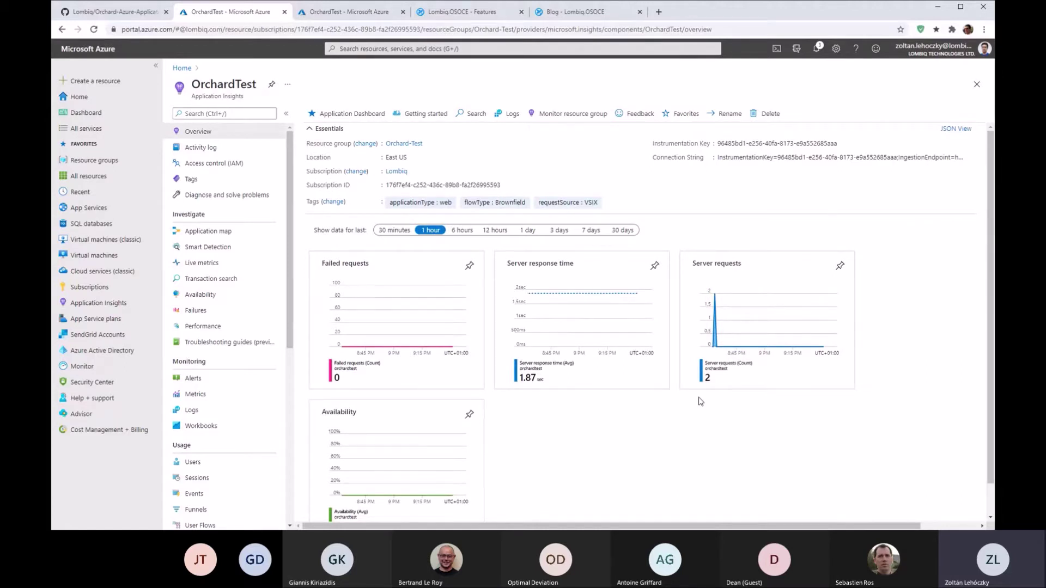
{"action": "scroll", "coordinate": [676, 400], "scroll_direction": "down", "scroll_amount": 1}
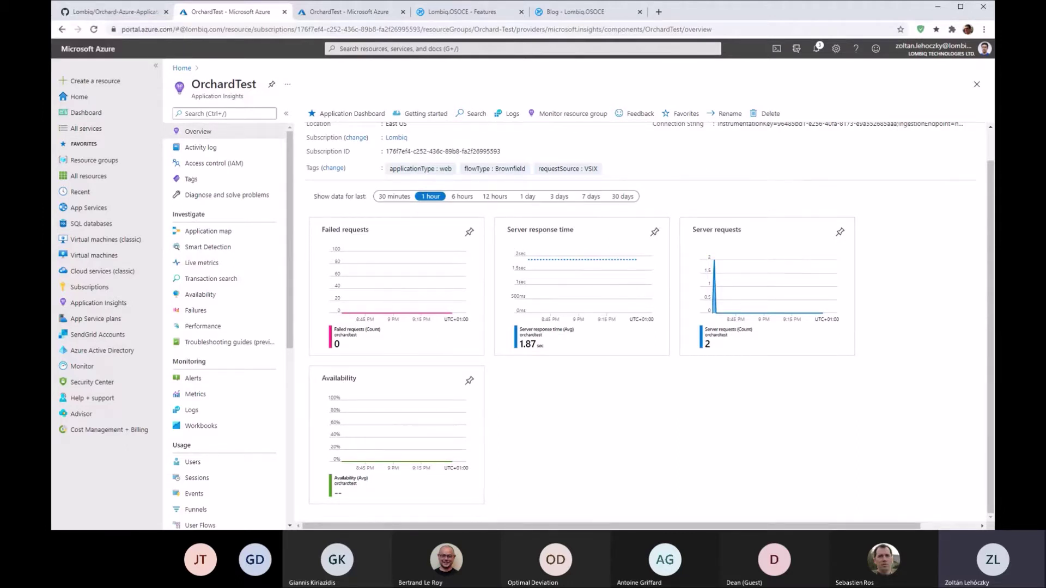
Switch to the Orchard-Azure-Application-Insights GitHub repository and read the readme's About section on the collected telemetry.
{"action": "left_click", "coordinate": [111, 14]}
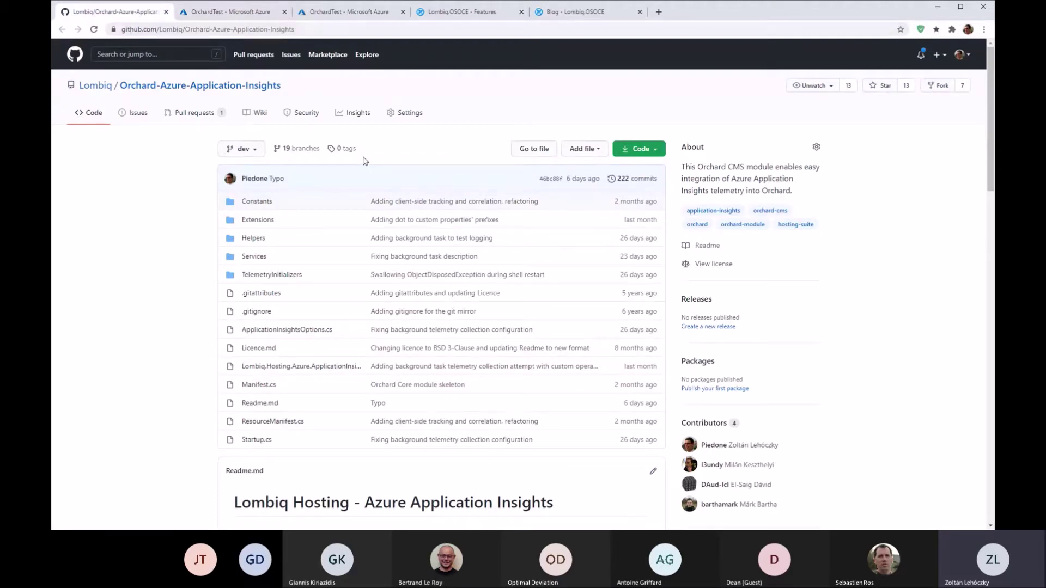
{"action": "scroll", "coordinate": [365, 160], "scroll_direction": "down", "scroll_amount": 2}
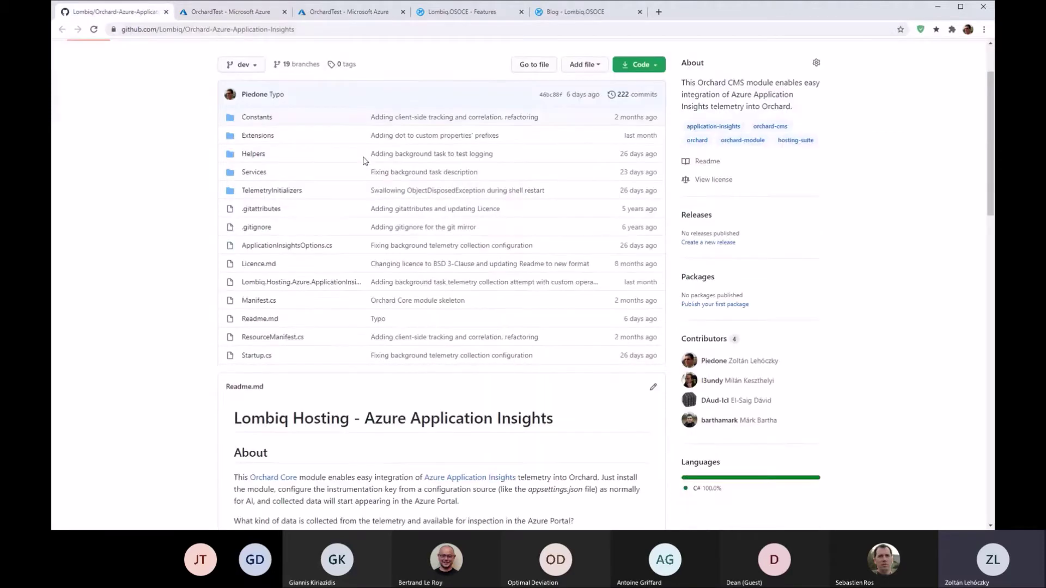
{"action": "scroll", "coordinate": [364, 161], "scroll_direction": "down", "scroll_amount": 2}
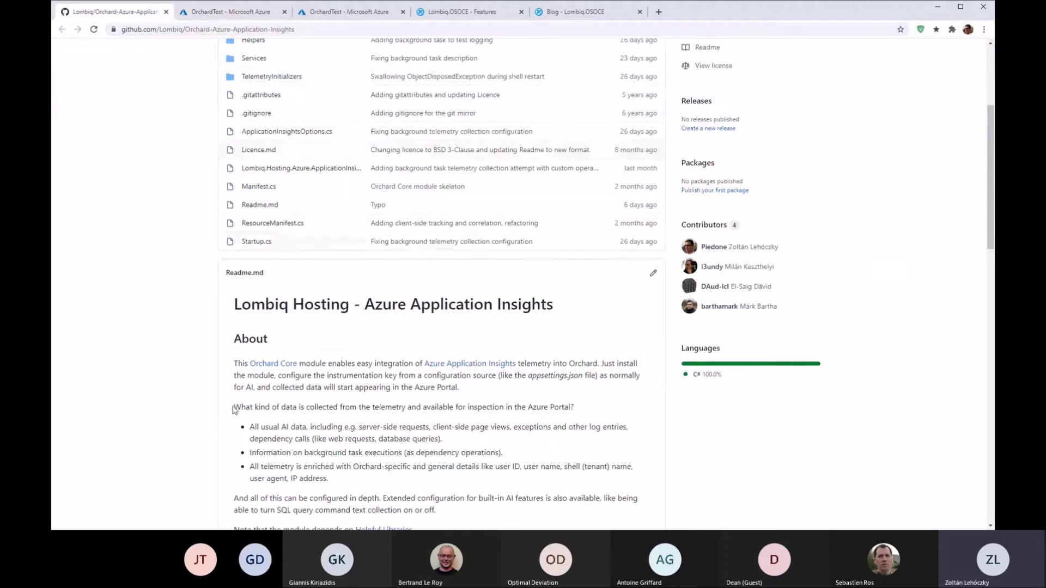
{"action": "scroll", "coordinate": [235, 404], "scroll_direction": "up", "scroll_amount": 1}
{"action": "scroll", "coordinate": [448, 450], "scroll_direction": "up", "scroll_amount": 2}
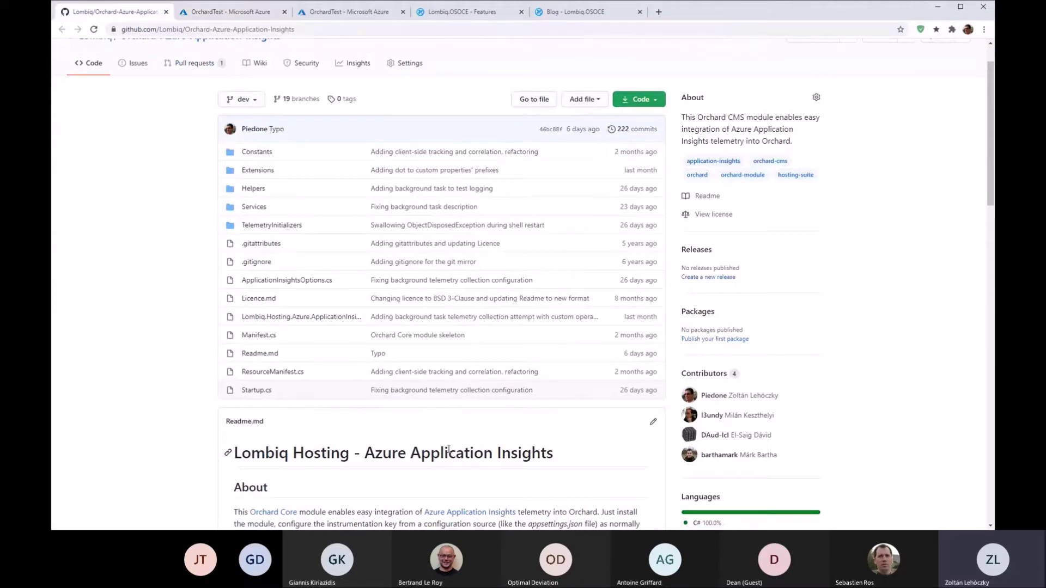
{"action": "scroll", "coordinate": [448, 449], "scroll_direction": "down", "scroll_amount": 4}
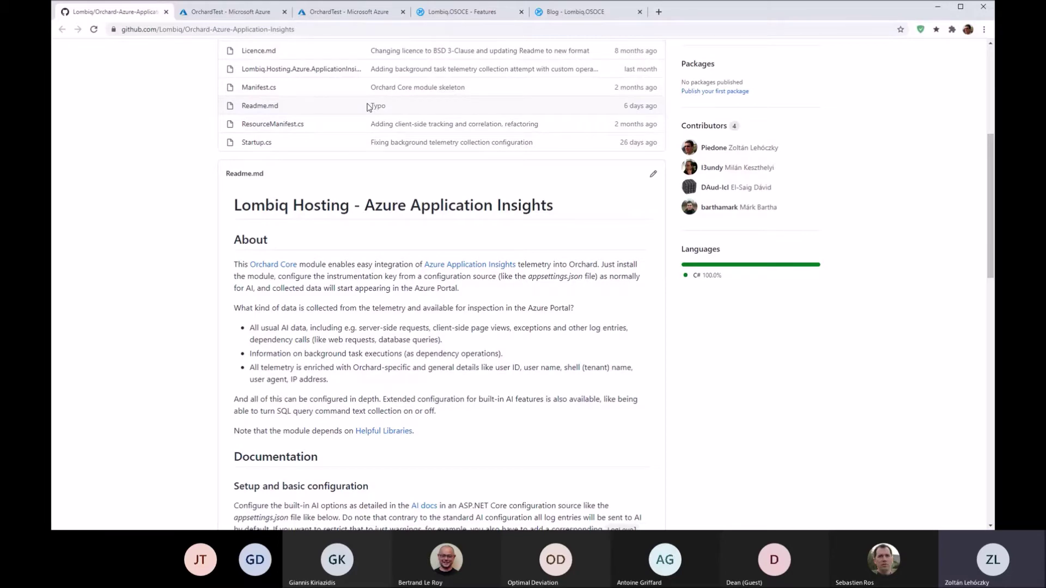
{"action": "scroll", "coordinate": [369, 107], "scroll_direction": "down", "scroll_amount": 3}
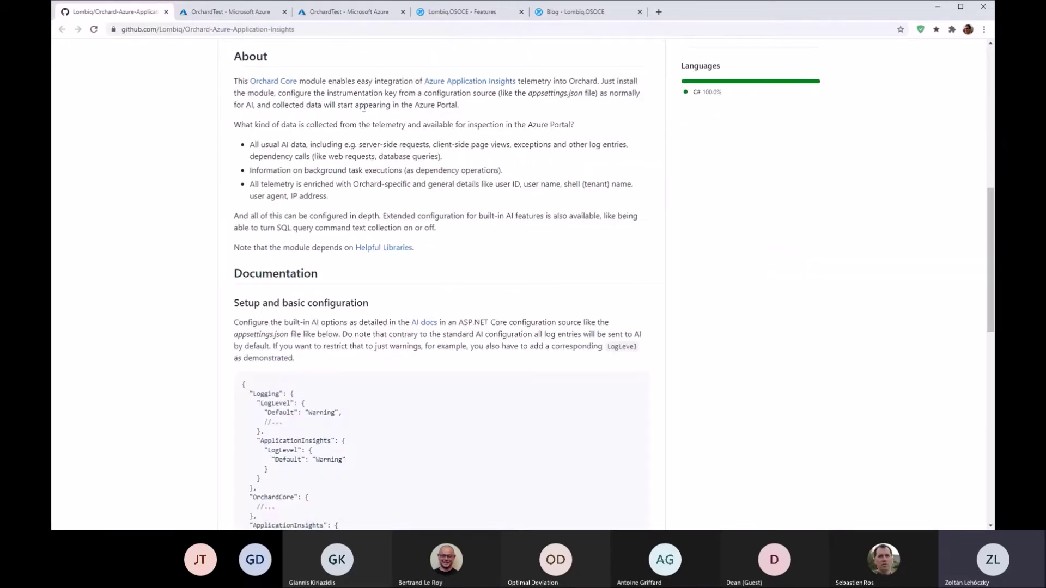
{"action": "scroll", "coordinate": [512, 157], "scroll_direction": "up", "scroll_amount": 4}
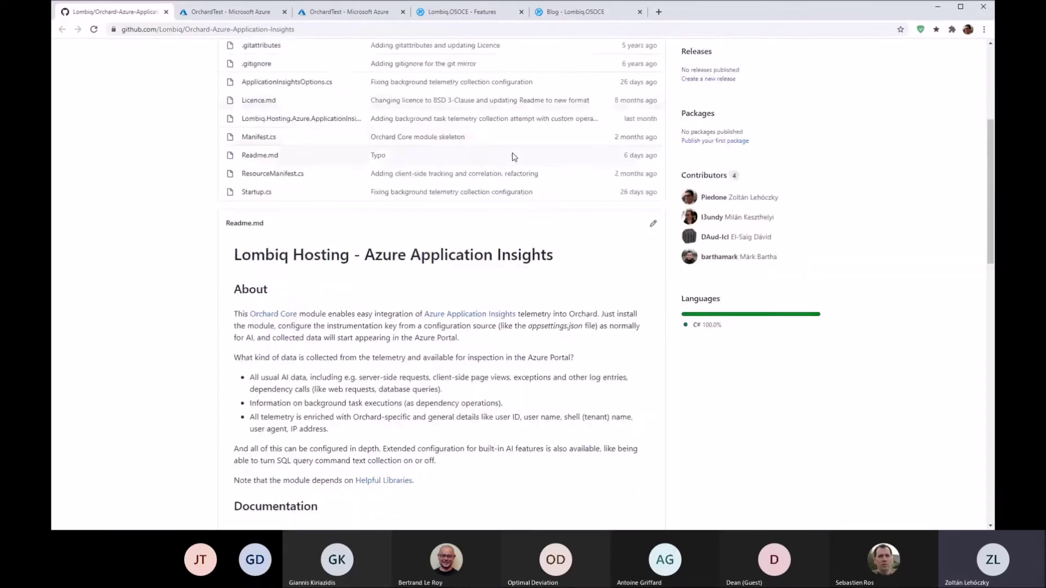
{"action": "scroll", "coordinate": [512, 157], "scroll_direction": "up", "scroll_amount": 4}
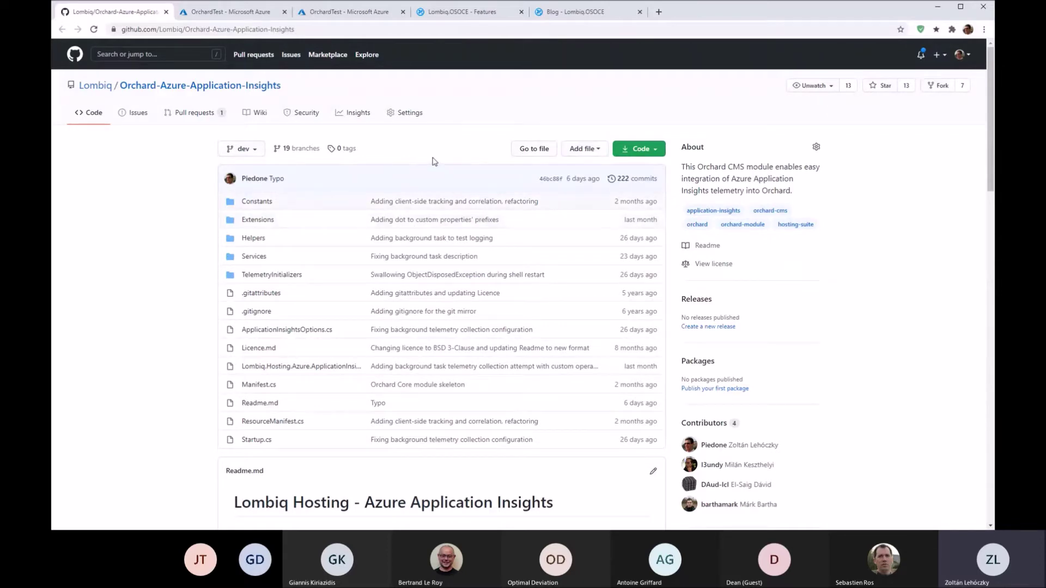
Examine the readme's basic configuration JSON sample, highlighting the ApplicationInsights log level block and the InstrumentationKey line.
{"action": "scroll", "coordinate": [433, 163], "scroll_direction": "down", "scroll_amount": 1}
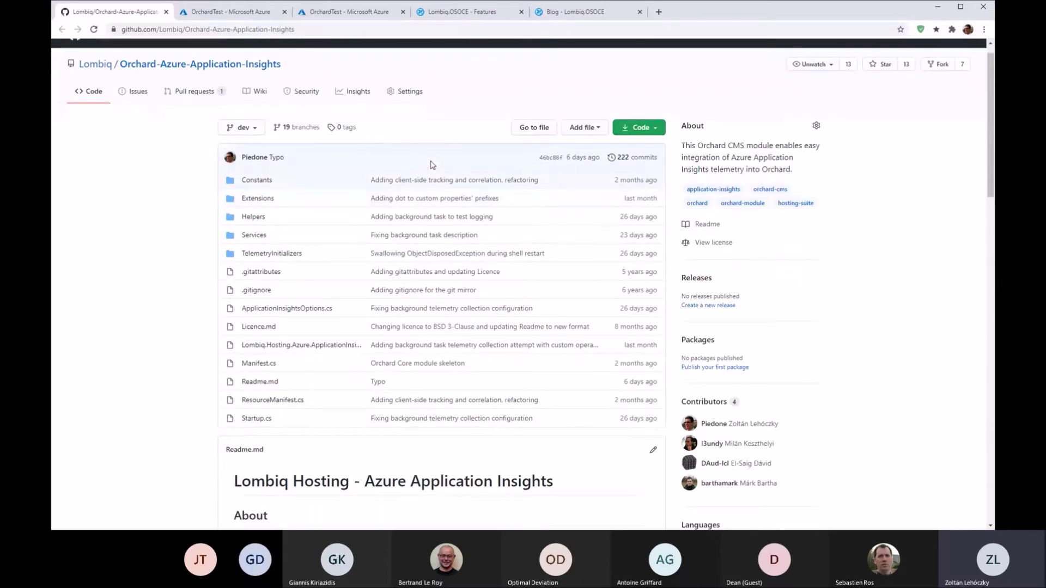
{"action": "scroll", "coordinate": [433, 165], "scroll_direction": "down", "scroll_amount": 6}
{"action": "scroll", "coordinate": [430, 163], "scroll_direction": "down", "scroll_amount": 5}
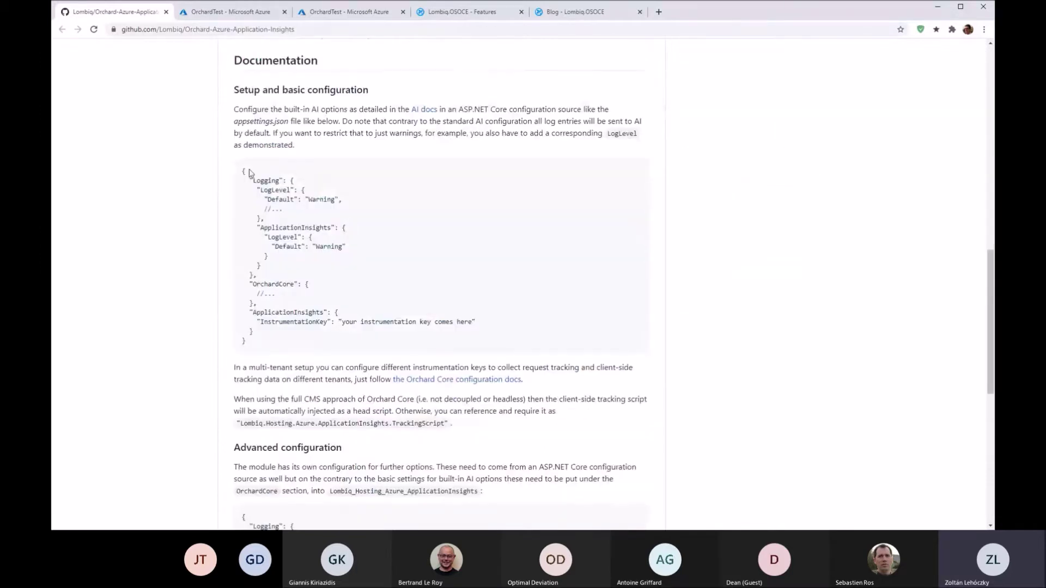
{"action": "left_click_drag", "start_coordinate": [241, 169], "coordinate": [523, 327]}
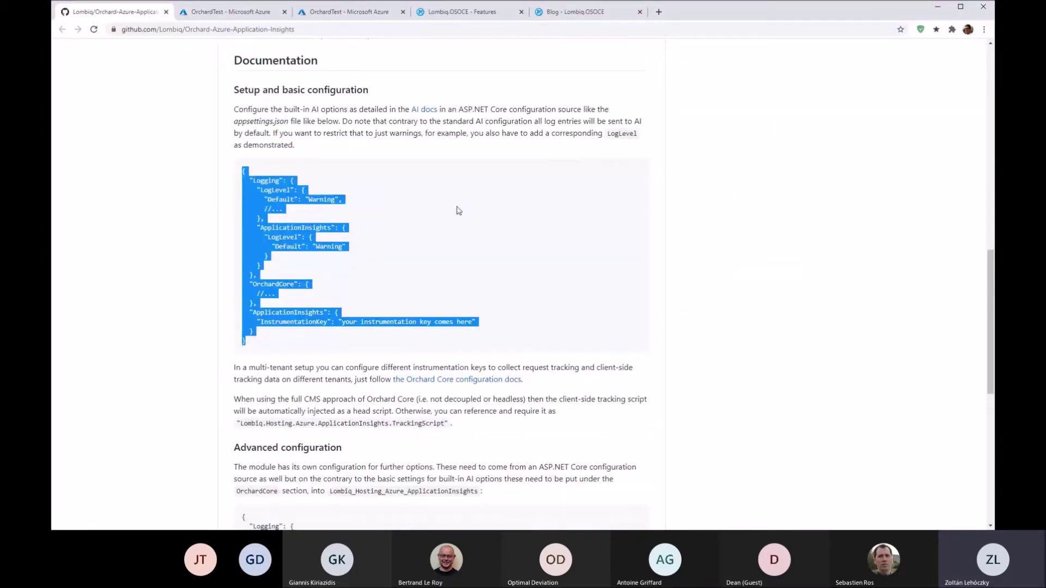
{"action": "left_click", "coordinate": [245, 208]}
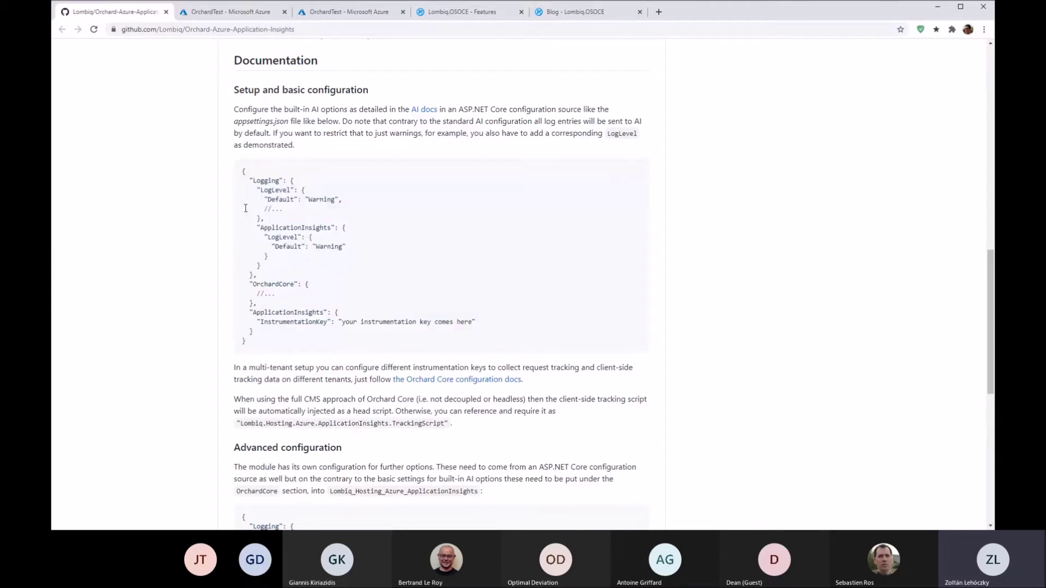
{"action": "left_click_drag", "start_coordinate": [245, 171], "coordinate": [369, 320]}
{"action": "left_click", "coordinate": [404, 313]}
{"action": "left_click_drag", "start_coordinate": [256, 228], "coordinate": [298, 256]}
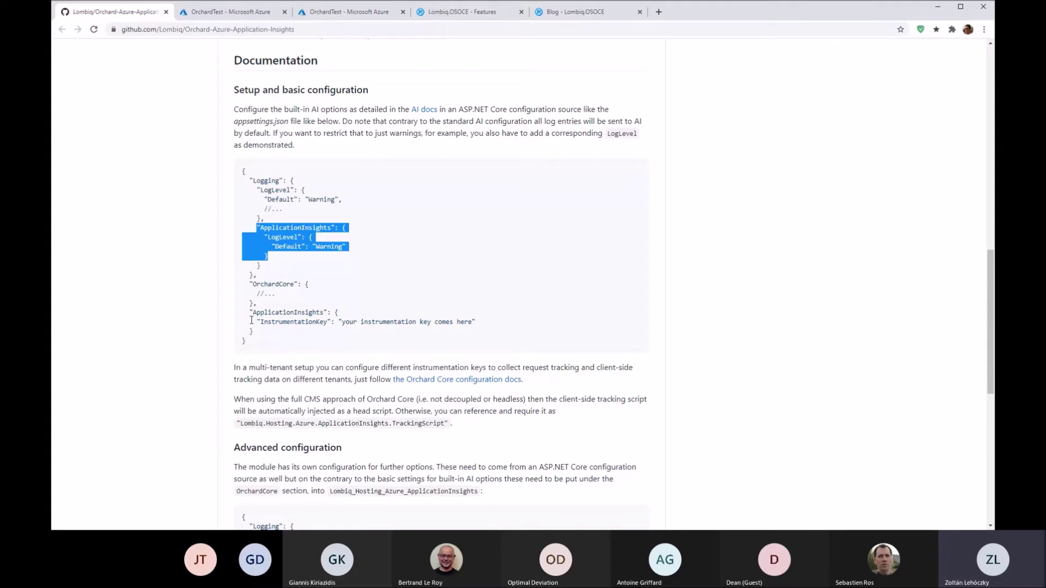
{"action": "left_click_drag", "start_coordinate": [252, 320], "coordinate": [507, 322]}
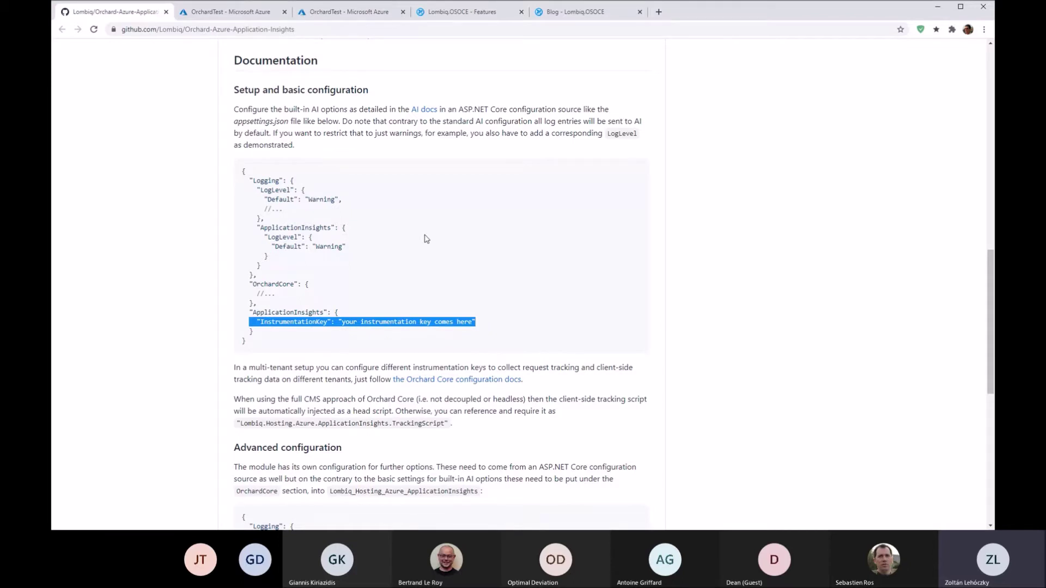
Open the ApplicationInsightsOptions class linked under the readme's Advanced configuration in a separate browser tab.
{"action": "scroll", "coordinate": [426, 238], "scroll_direction": "down", "scroll_amount": 1}
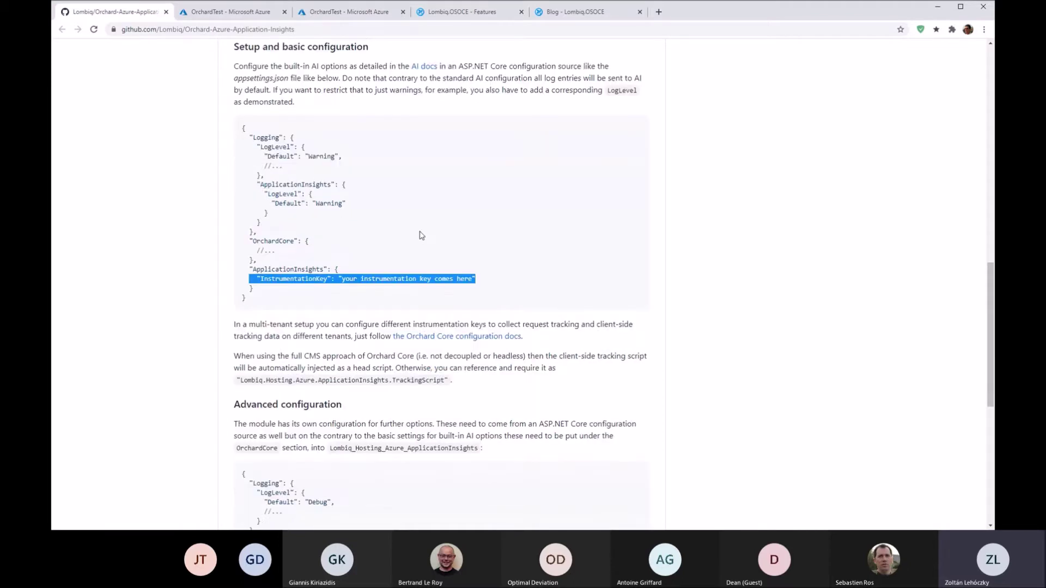
{"action": "scroll", "coordinate": [421, 236], "scroll_direction": "down", "scroll_amount": 2}
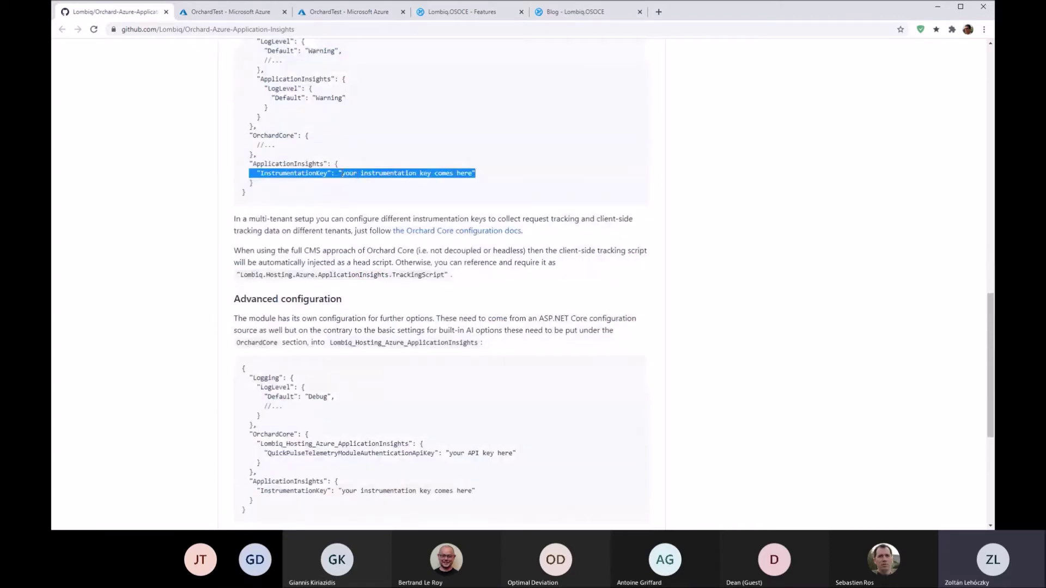
{"action": "scroll", "coordinate": [343, 173], "scroll_direction": "down", "scroll_amount": 3}
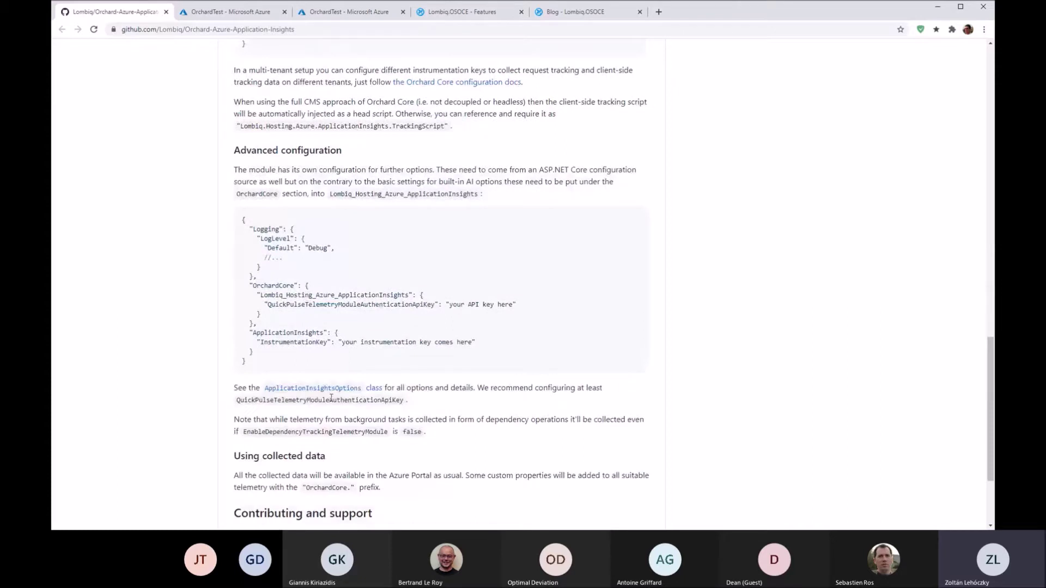
{"action": "middle_click", "coordinate": [288, 393]}
{"action": "left_click", "coordinate": [217, 18]}
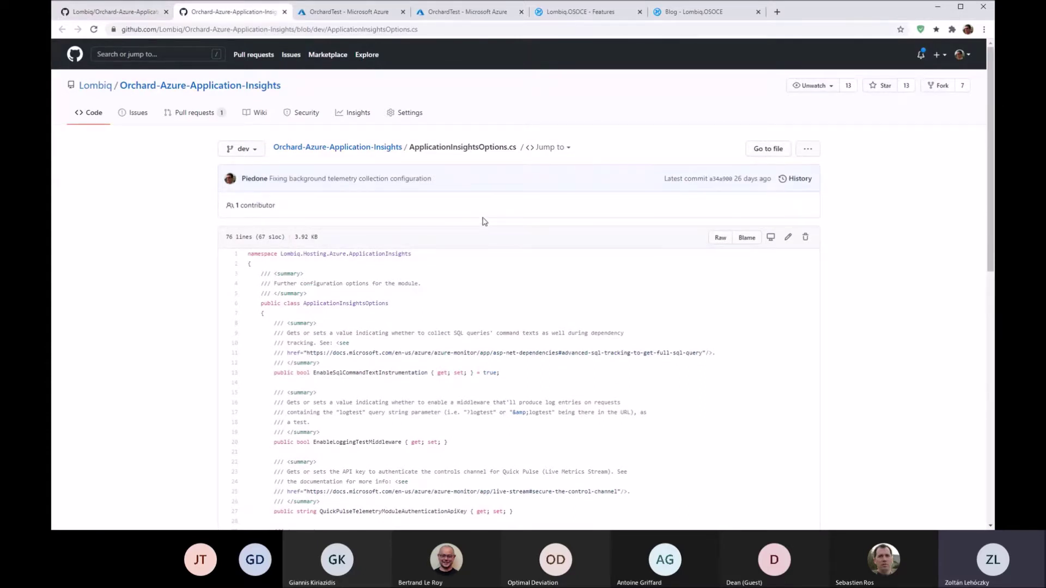
Review the options in ApplicationInsightsOptions.cs, highlighting EnableLoggingTestMiddleware, and close the file's browser tab.
{"action": "scroll", "coordinate": [484, 220], "scroll_direction": "down", "scroll_amount": 3}
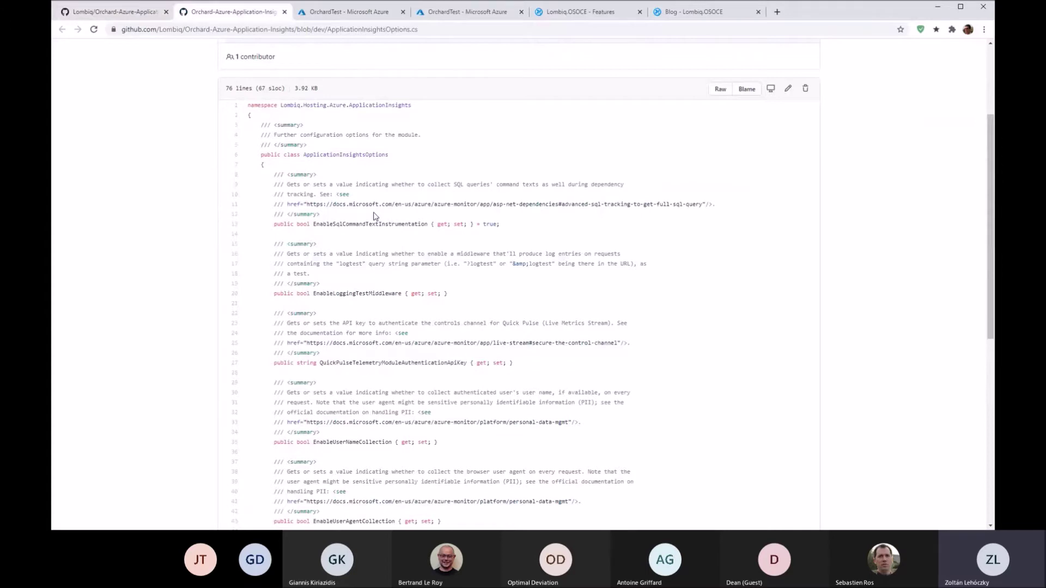
{"action": "scroll", "coordinate": [374, 216], "scroll_direction": "down", "scroll_amount": 2}
{"action": "double_click", "coordinate": [394, 195]}
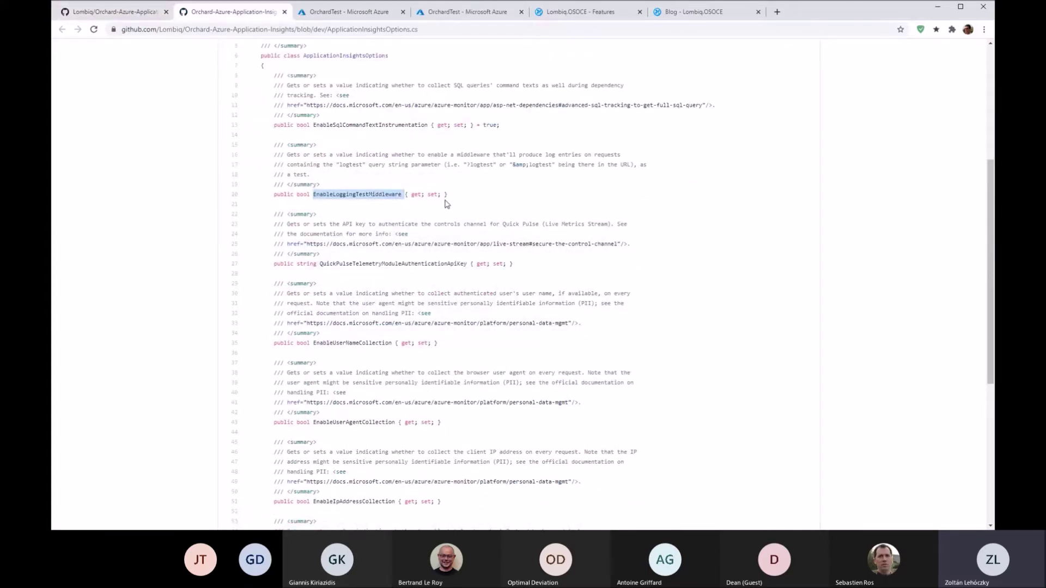
{"action": "scroll", "coordinate": [446, 204], "scroll_direction": "down", "scroll_amount": 1}
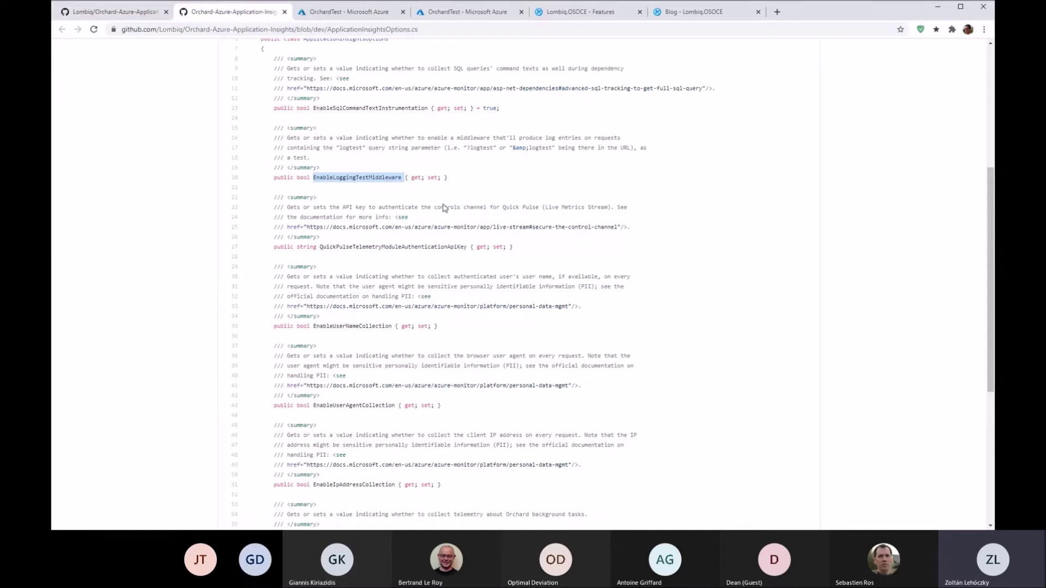
{"action": "scroll", "coordinate": [579, 230], "scroll_direction": "down", "scroll_amount": 6}
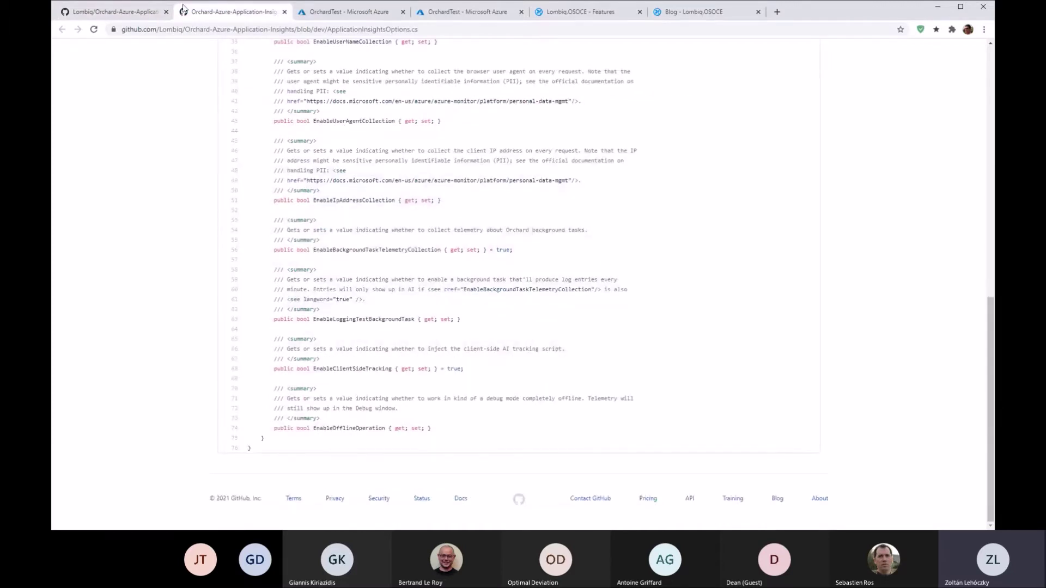
{"action": "middle_click", "coordinate": [213, 19]}
In the Orchard Core admin, filter the features by "applic" to locate Lombiq Hosting - Azure Application Insights.
{"action": "left_click", "coordinate": [572, 12]}
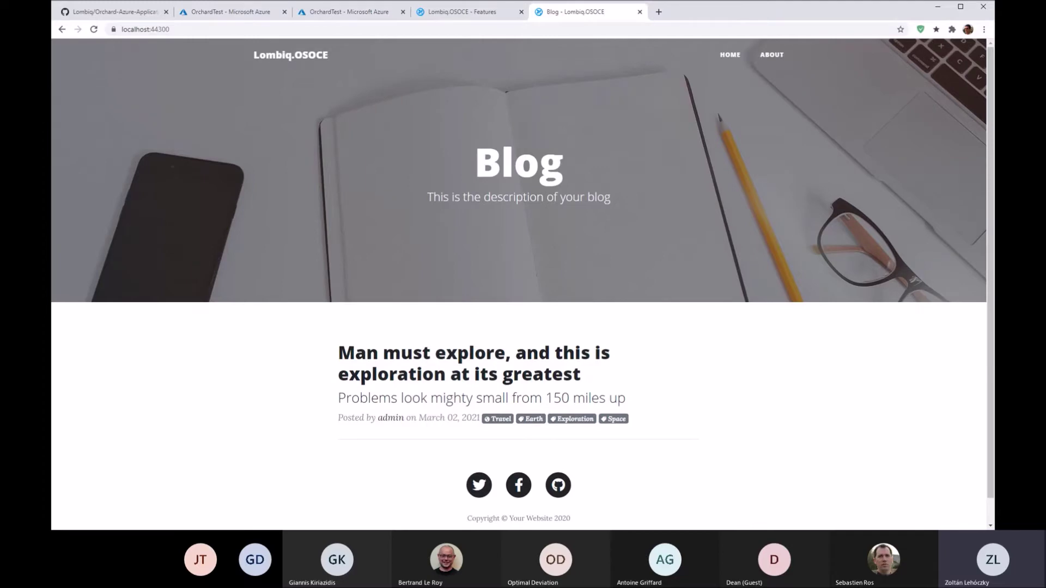
{"action": "left_click", "coordinate": [431, 14]}
{"action": "type", "text": "ap"}
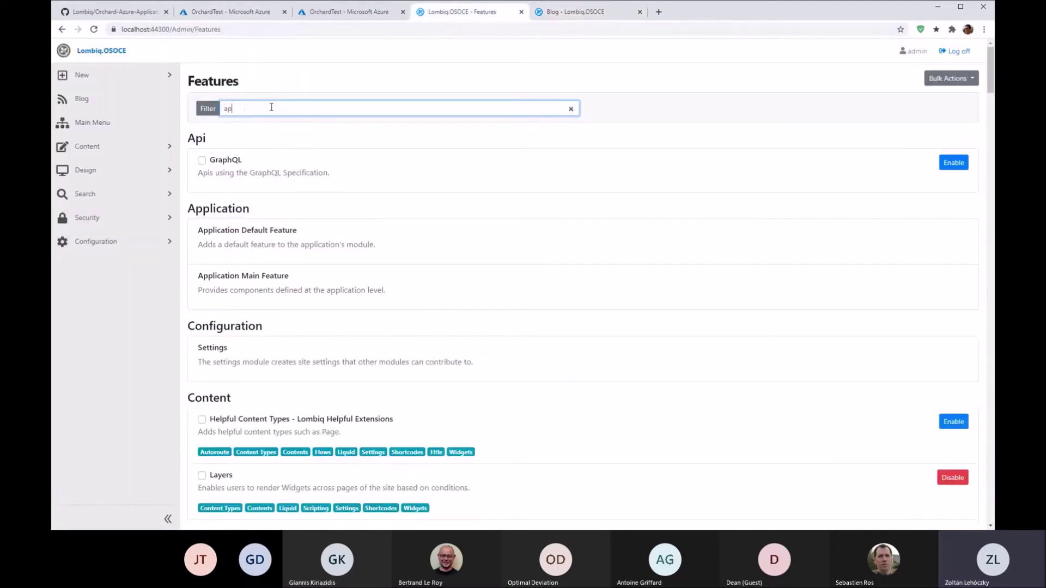
{"action": "type", "text": "plic"}
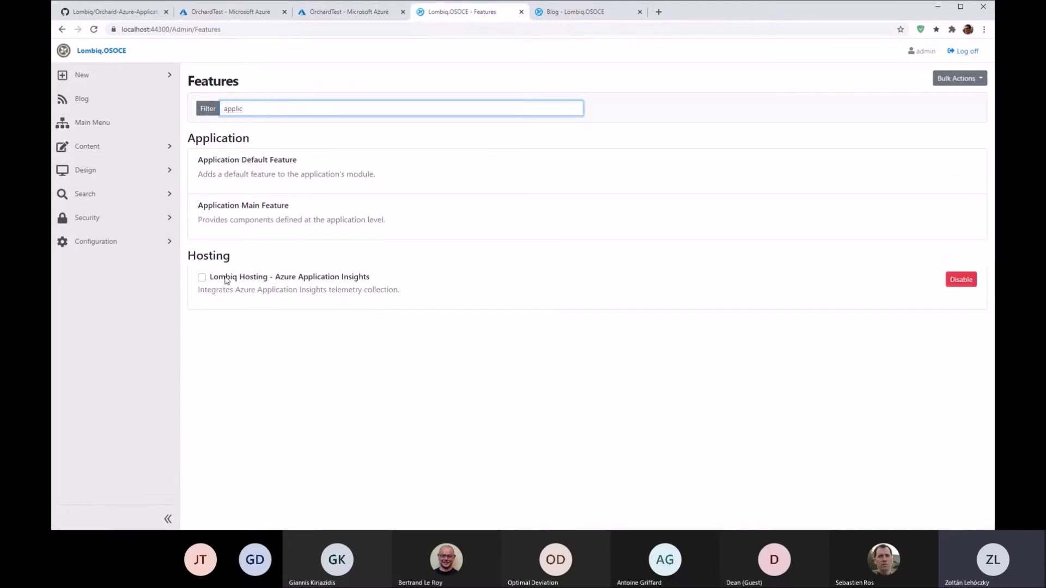
{"action": "left_click_drag", "start_coordinate": [226, 279], "coordinate": [409, 285]}
{"action": "left_click", "coordinate": [455, 93]}
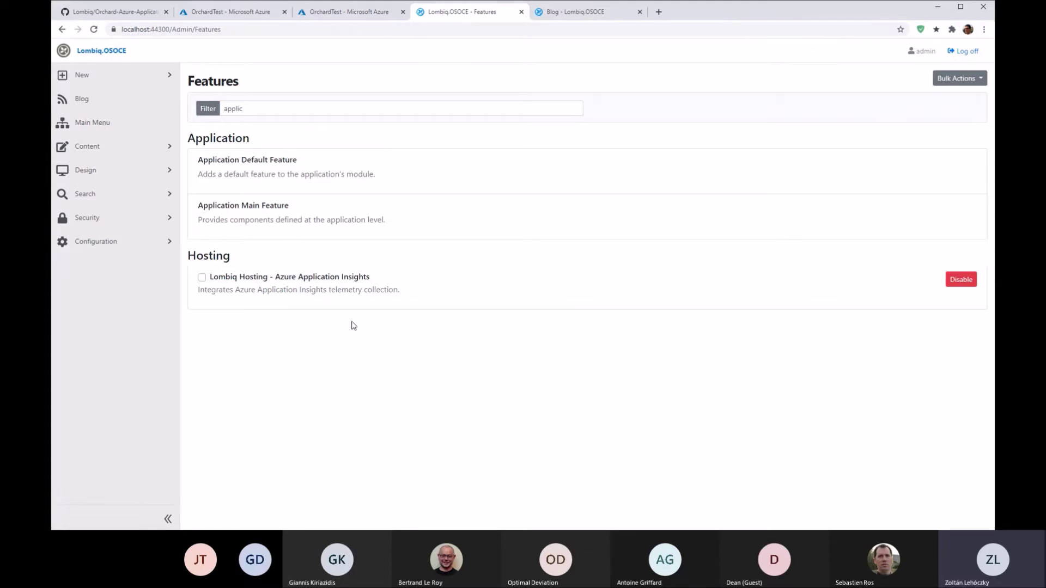
Switch back to the Azure portal and check the Live metrics of the OrchardTest resource.
{"action": "left_click", "coordinate": [231, 13]}
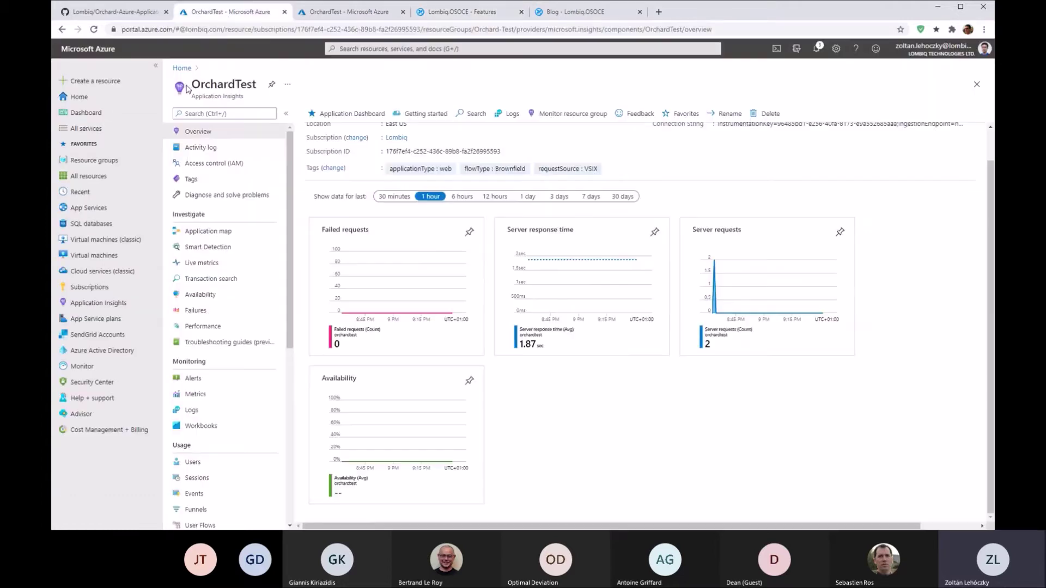
{"action": "left_click", "coordinate": [203, 264]}
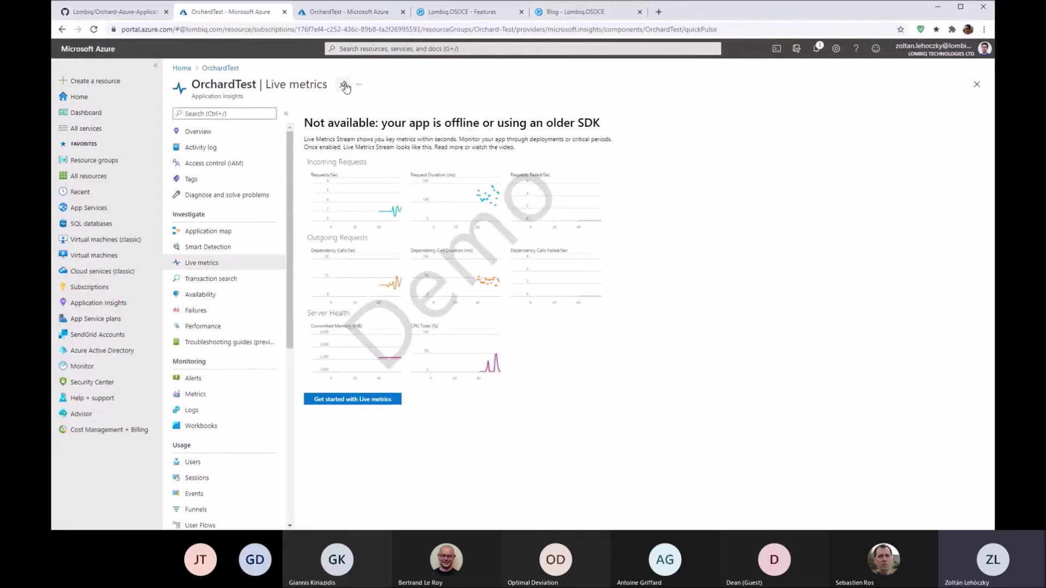
{"action": "left_click", "coordinate": [336, 15]}
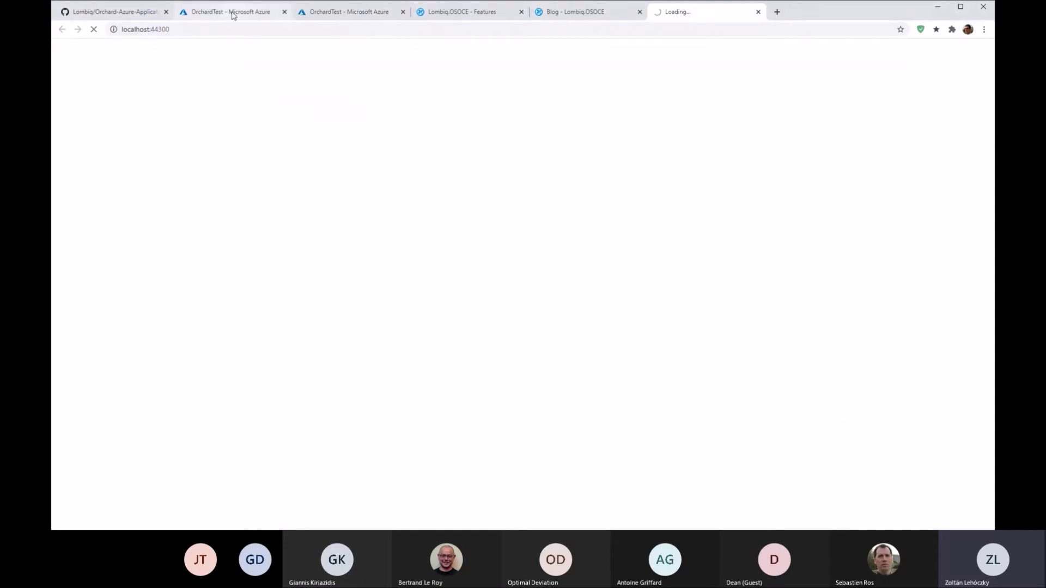
{"action": "left_click", "coordinate": [232, 15]}
Switch to the OrchardTest Transaction search and review the totals per event type, from Availability and Request through Custom Event and Dependency.
{"action": "left_click", "coordinate": [348, 12]}
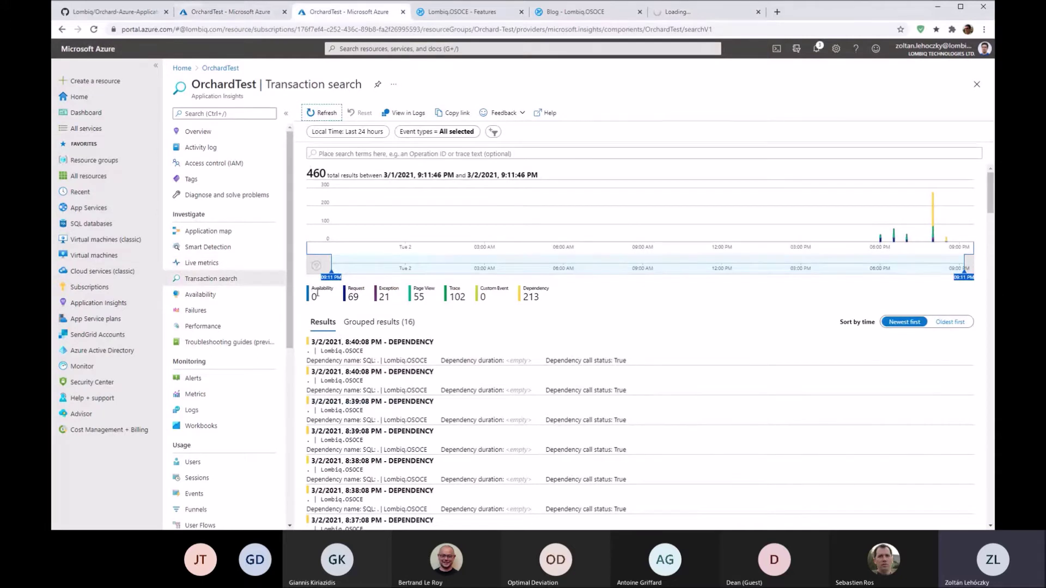
{"action": "left_click_drag", "start_coordinate": [317, 293], "coordinate": [367, 292]}
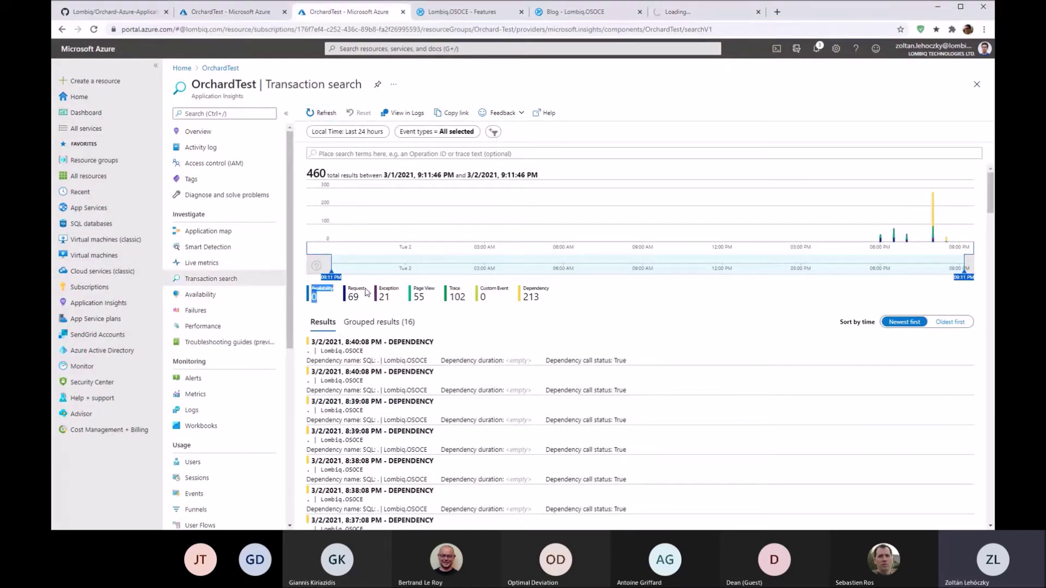
{"action": "double_click", "coordinate": [353, 297]}
{"action": "left_click_drag", "start_coordinate": [380, 295], "coordinate": [428, 301]}
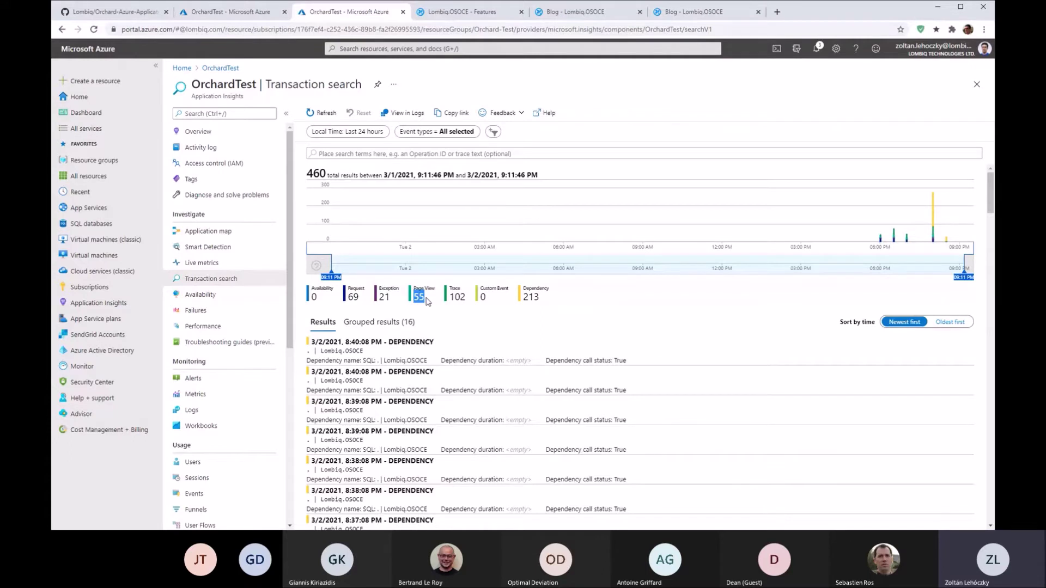
{"action": "left_click", "coordinate": [423, 291]}
{"action": "left_click_drag", "start_coordinate": [450, 297], "coordinate": [475, 300]}
{"action": "double_click", "coordinate": [463, 297]}
{"action": "left_click_drag", "start_coordinate": [500, 301], "coordinate": [512, 295]}
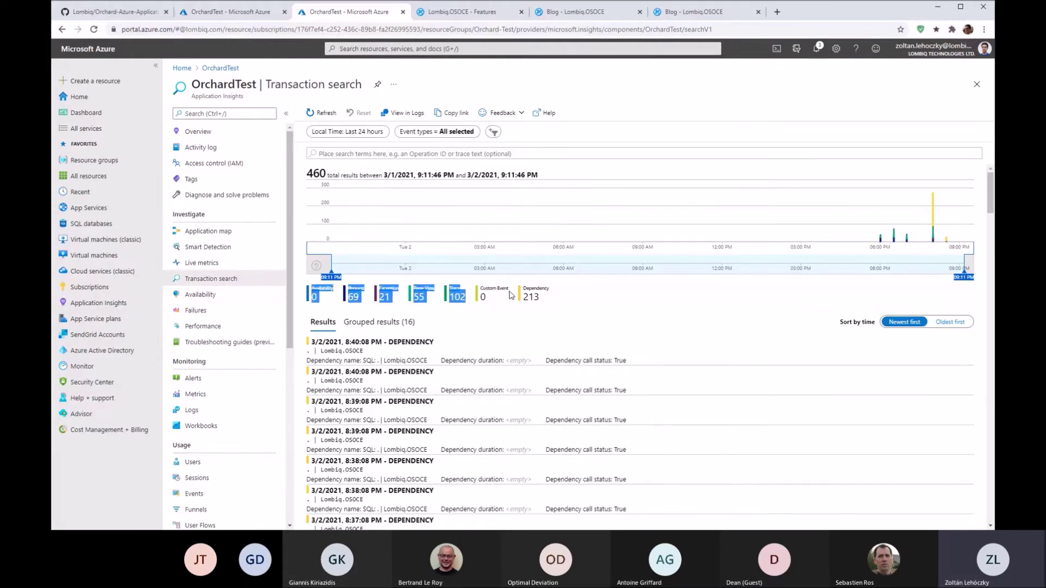
{"action": "triple_click", "coordinate": [505, 286]}
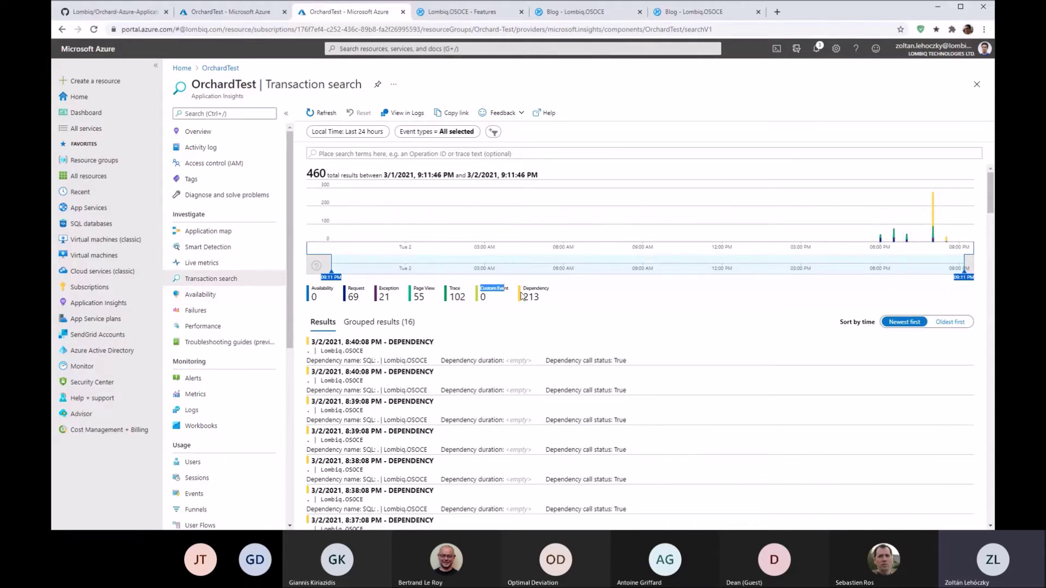
{"action": "left_click_drag", "start_coordinate": [522, 296], "coordinate": [540, 297]}
Search the transactions for "blog" and open the newest page view's end-to-end transaction details.
{"action": "left_click", "coordinate": [309, 153]}
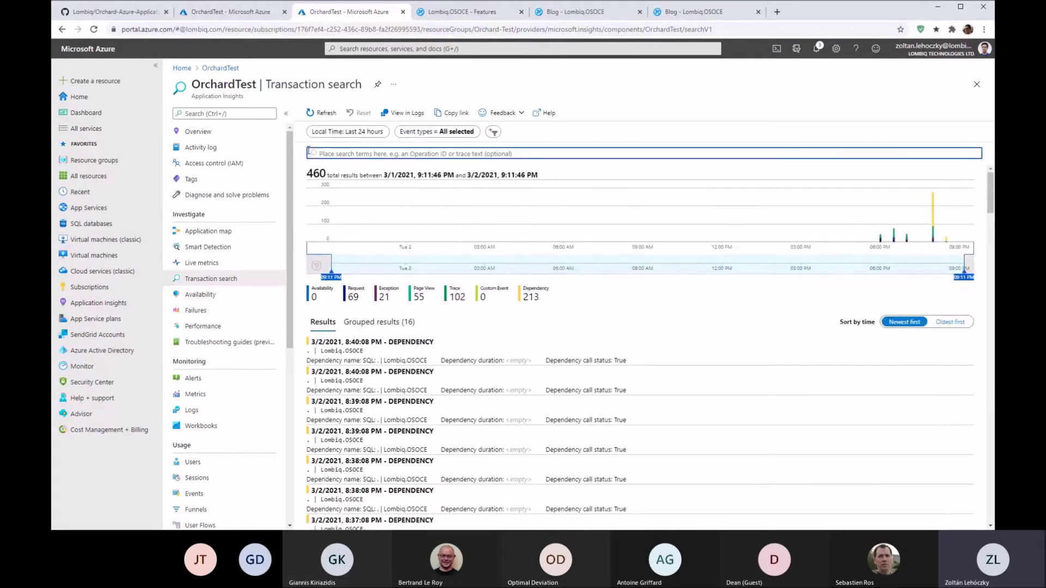
{"action": "type", "text": "blog"}
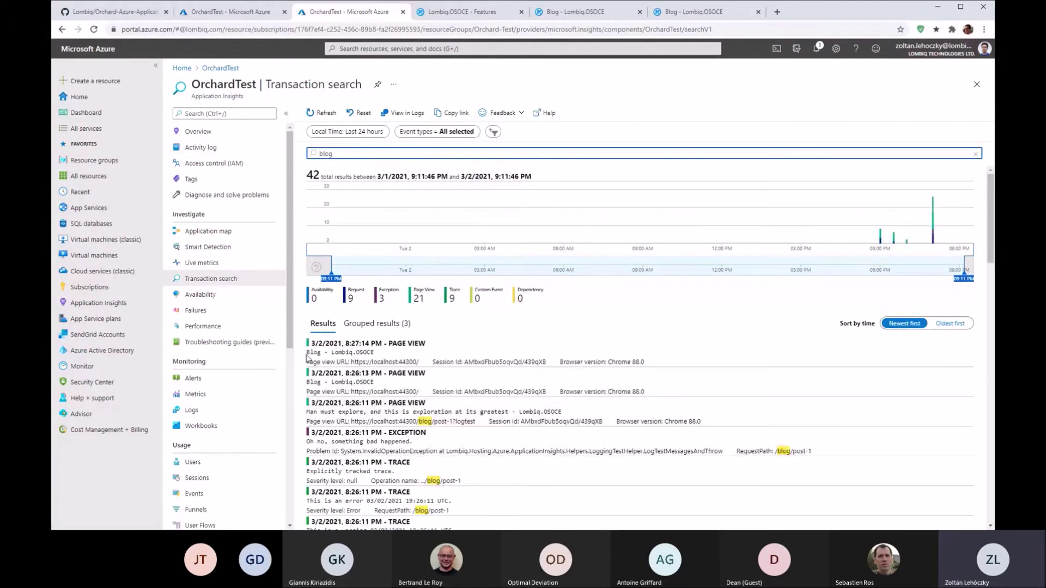
{"action": "left_click", "coordinate": [352, 371]}
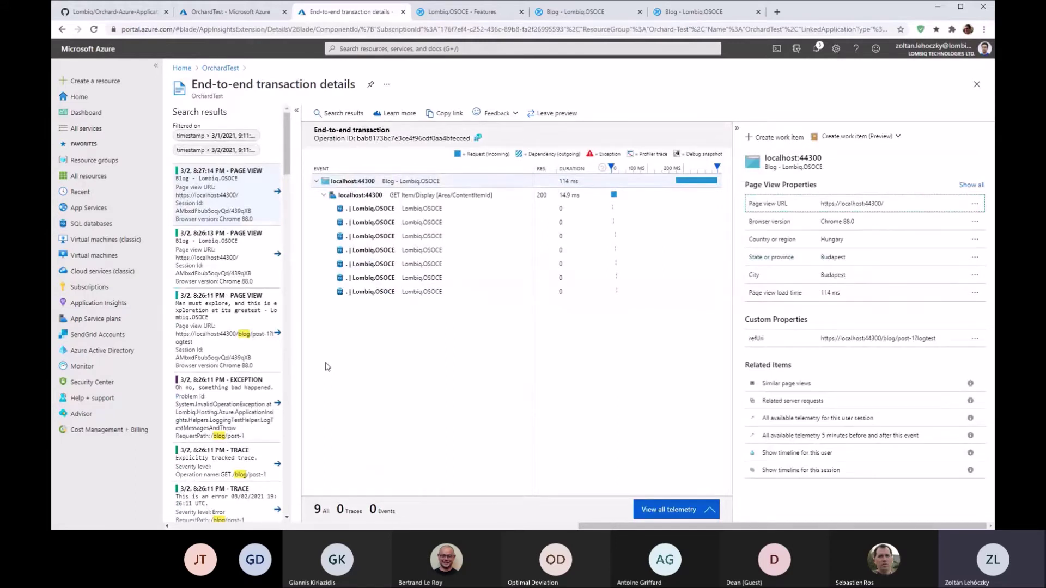
Examine the GET Item/Display request's name and URL, plus its custom properties for the ASP.NET Core environment, Orchard shell name and user name.
{"action": "left_click", "coordinate": [373, 197]}
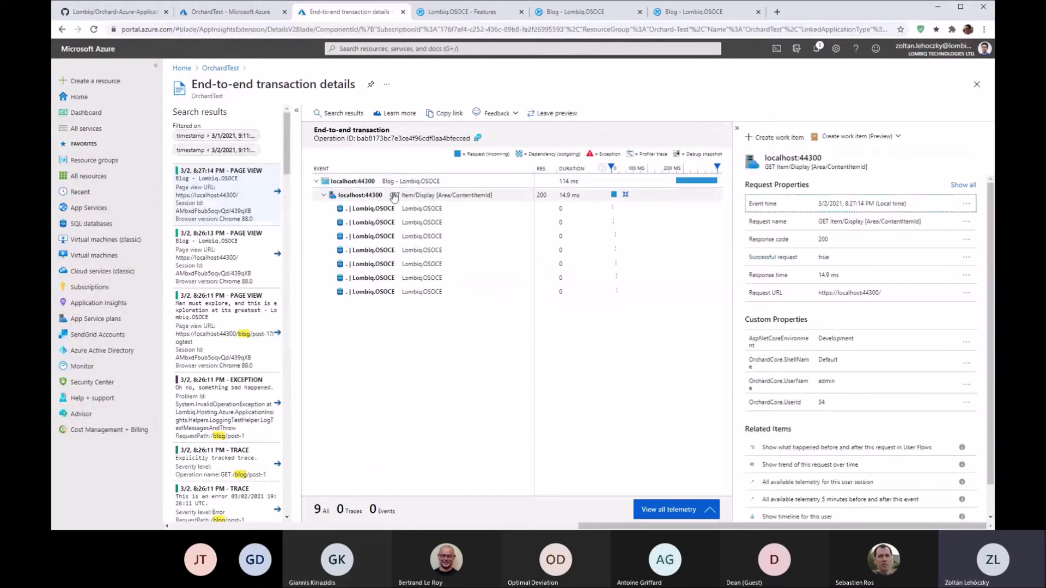
{"action": "left_click_drag", "start_coordinate": [817, 227], "coordinate": [937, 221]}
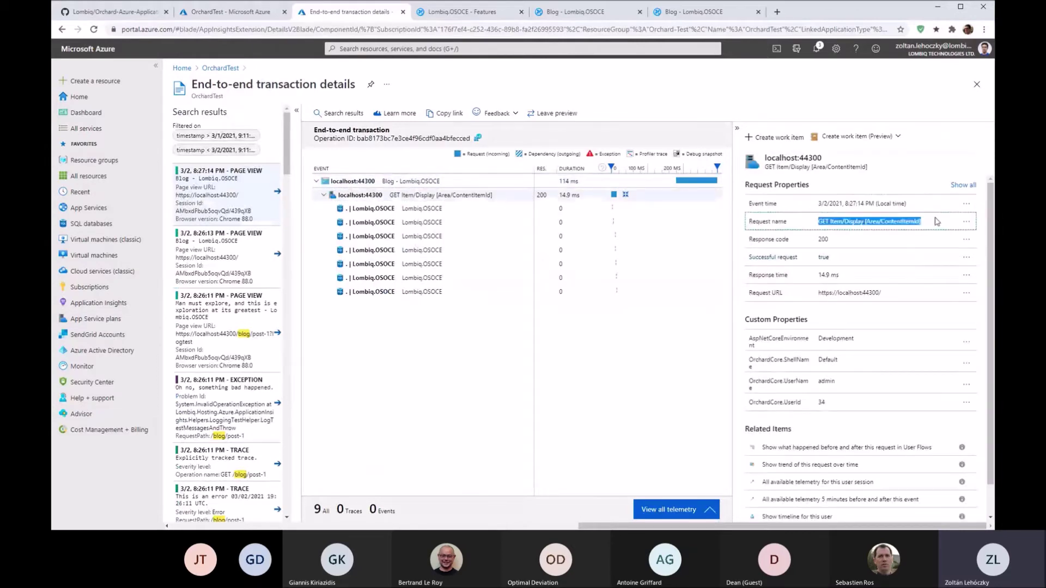
{"action": "left_click_drag", "start_coordinate": [815, 290], "coordinate": [911, 289]}
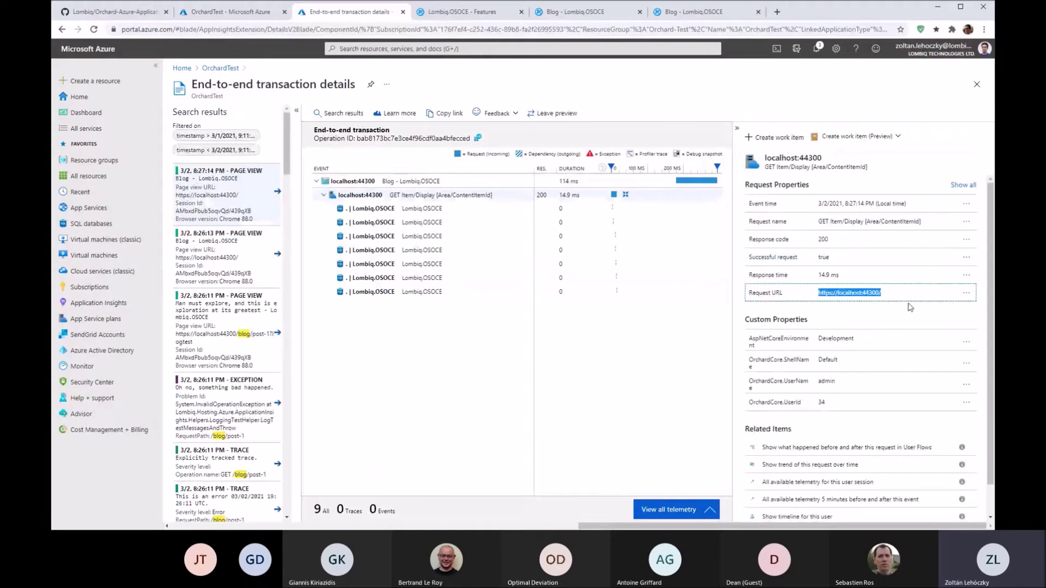
{"action": "double_click", "coordinate": [824, 338]}
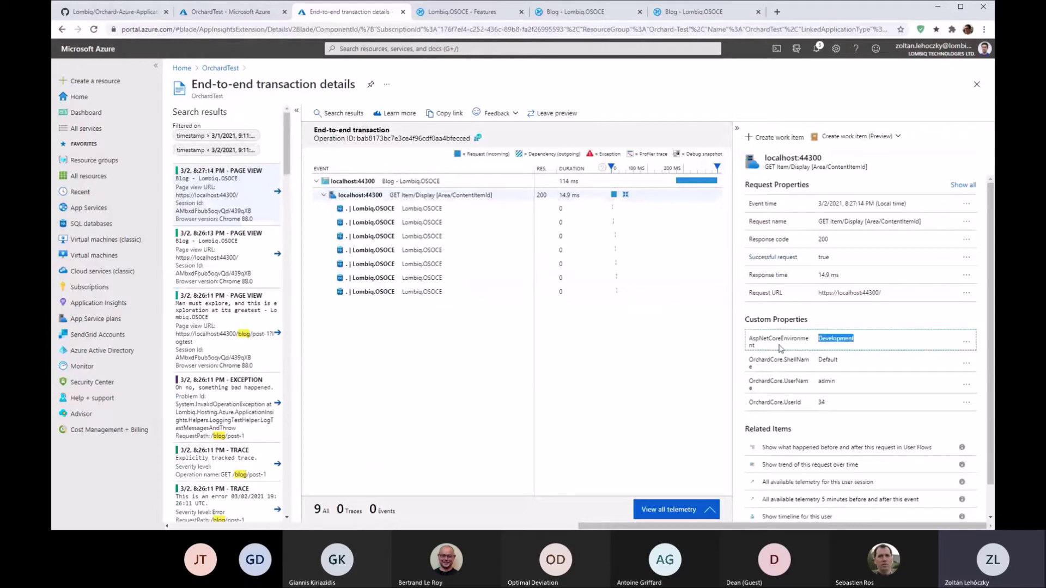
{"action": "double_click", "coordinate": [821, 361]}
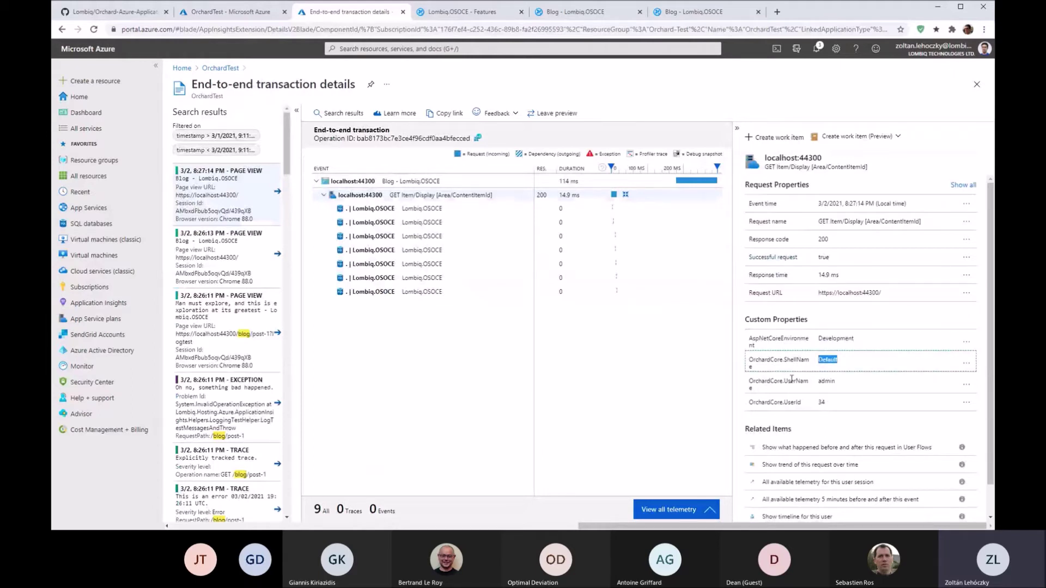
{"action": "double_click", "coordinate": [824, 381]}
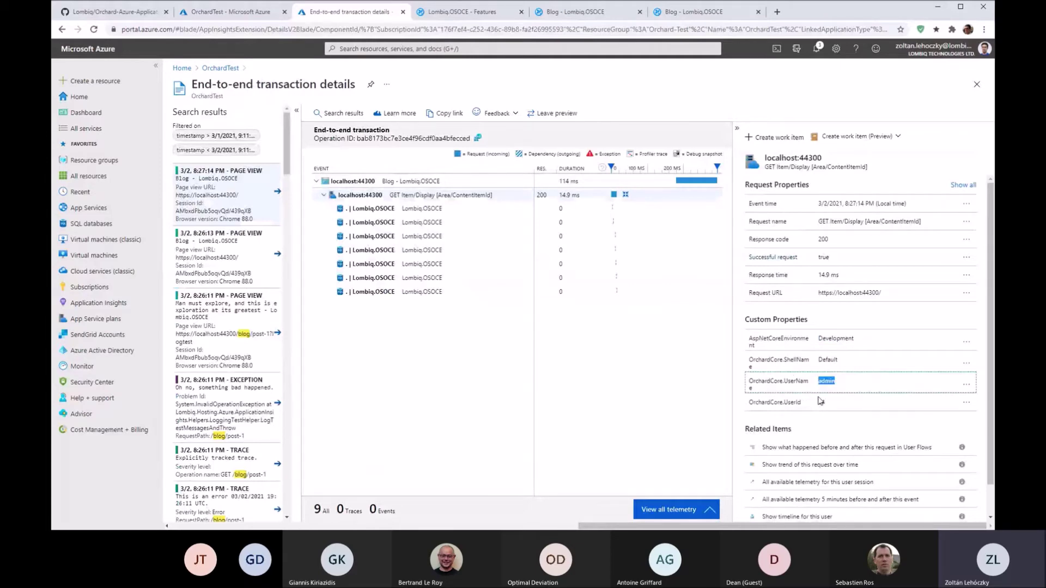
Show all properties of the Blog page view event and read through them.
{"action": "left_click", "coordinate": [351, 181]}
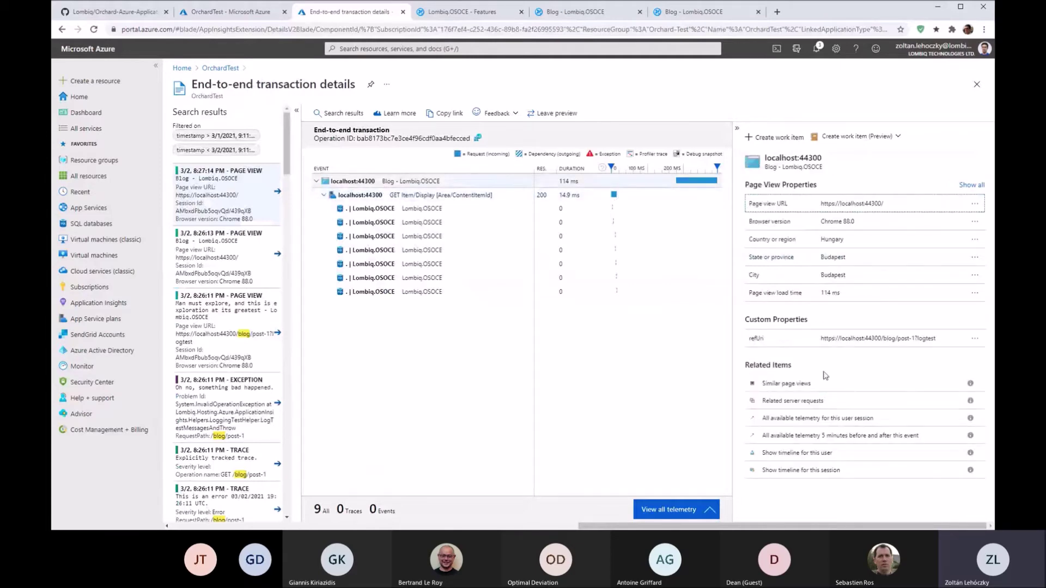
{"action": "left_click", "coordinate": [977, 186]}
{"action": "scroll", "coordinate": [948, 274], "scroll_direction": "down", "scroll_amount": 5}
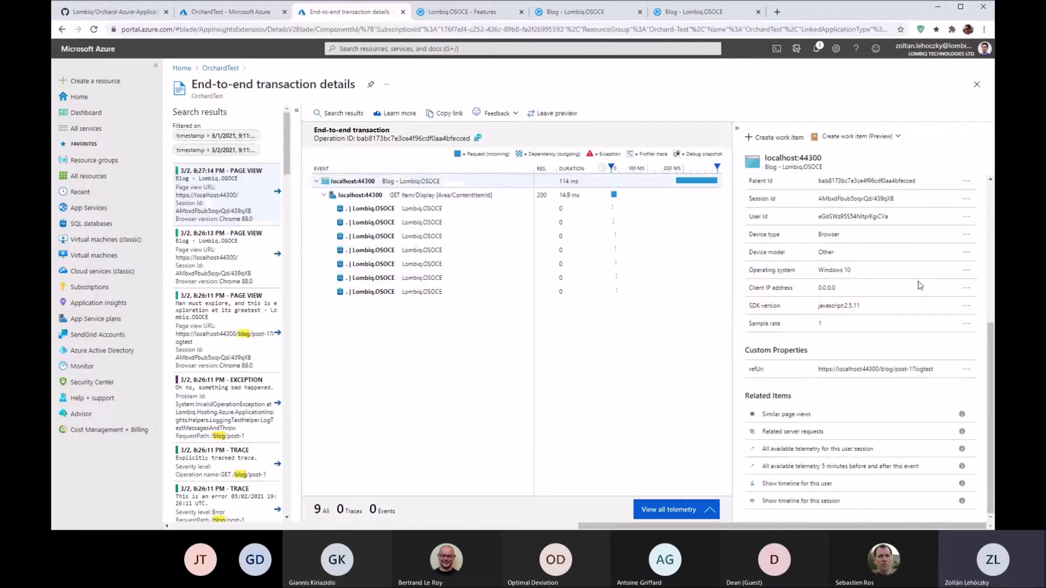
{"action": "scroll", "coordinate": [919, 286], "scroll_direction": "up", "scroll_amount": 5}
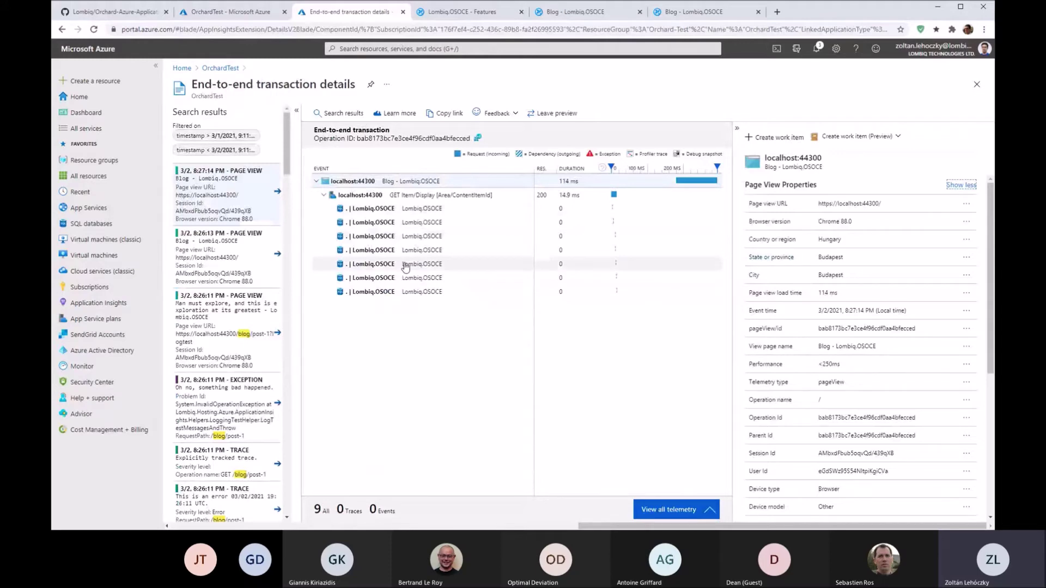
Inspect the SQL commands recorded for the first and last Lombiq.OSOCE database dependencies of the request.
{"action": "left_click", "coordinate": [407, 209]}
{"action": "scroll", "coordinate": [887, 354], "scroll_direction": "down", "scroll_amount": 5}
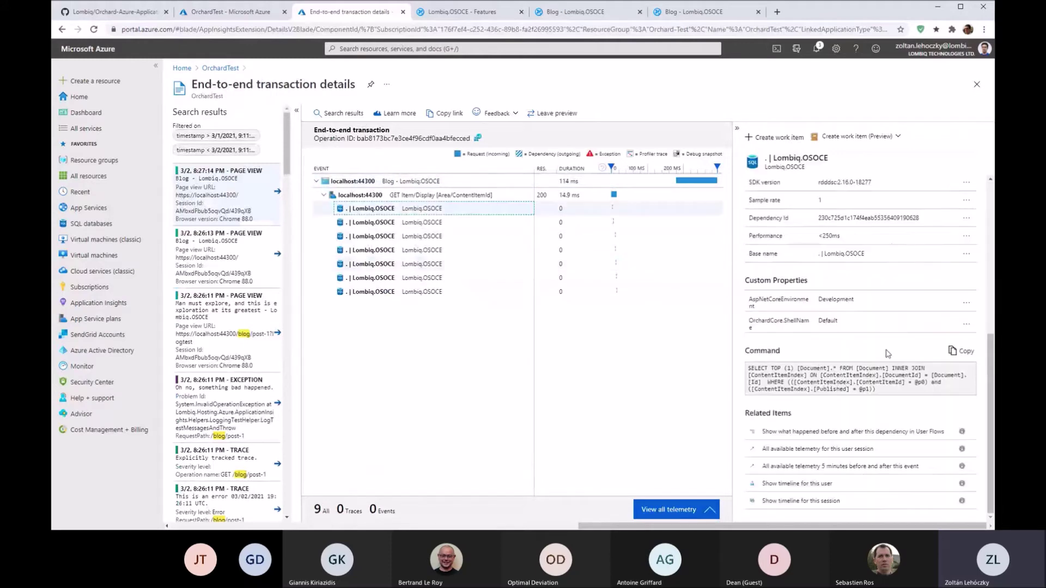
{"action": "triple_click", "coordinate": [805, 383]}
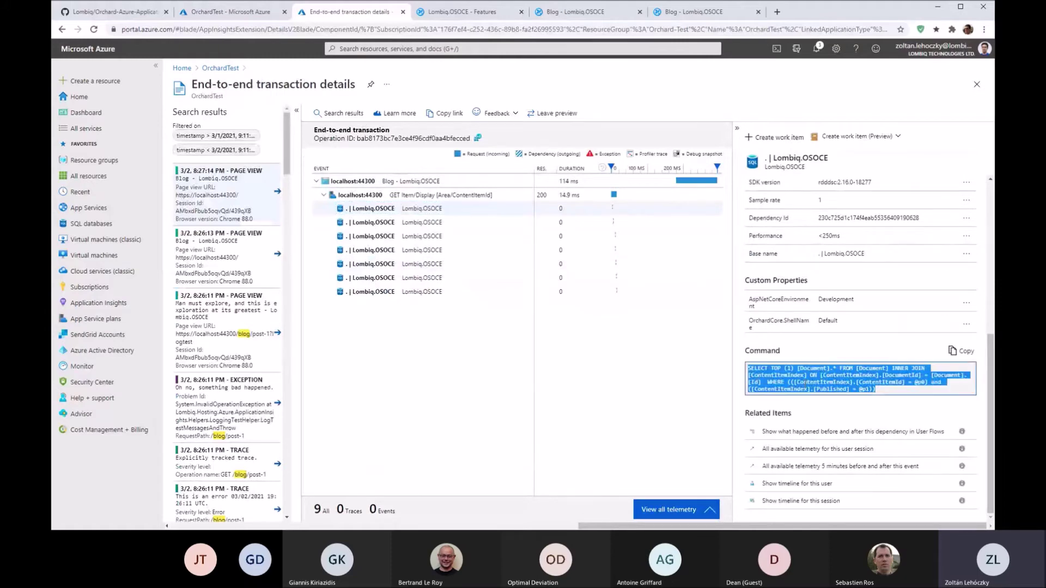
{"action": "left_click", "coordinate": [804, 382]}
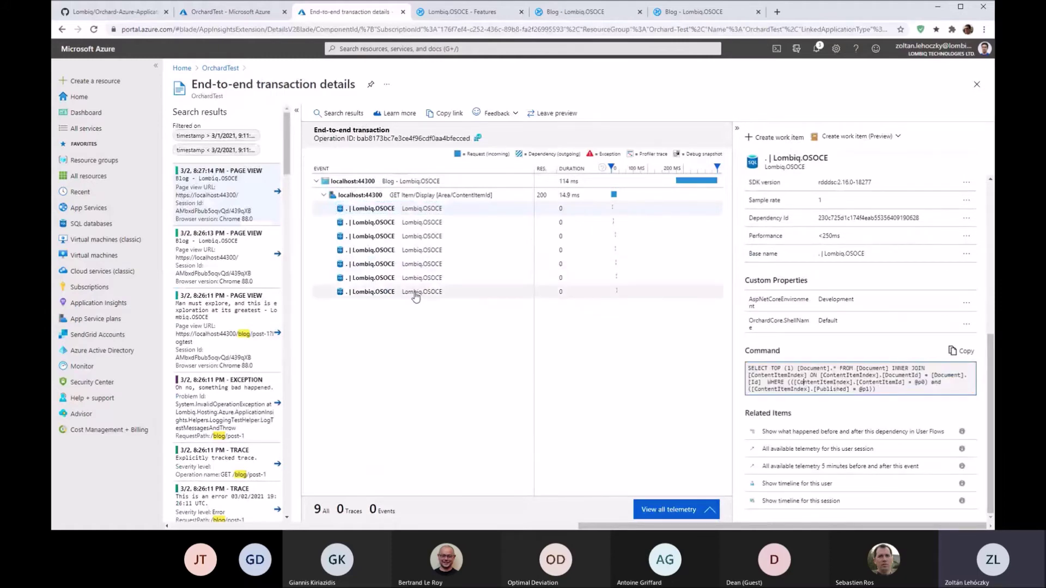
{"action": "left_click", "coordinate": [416, 297]}
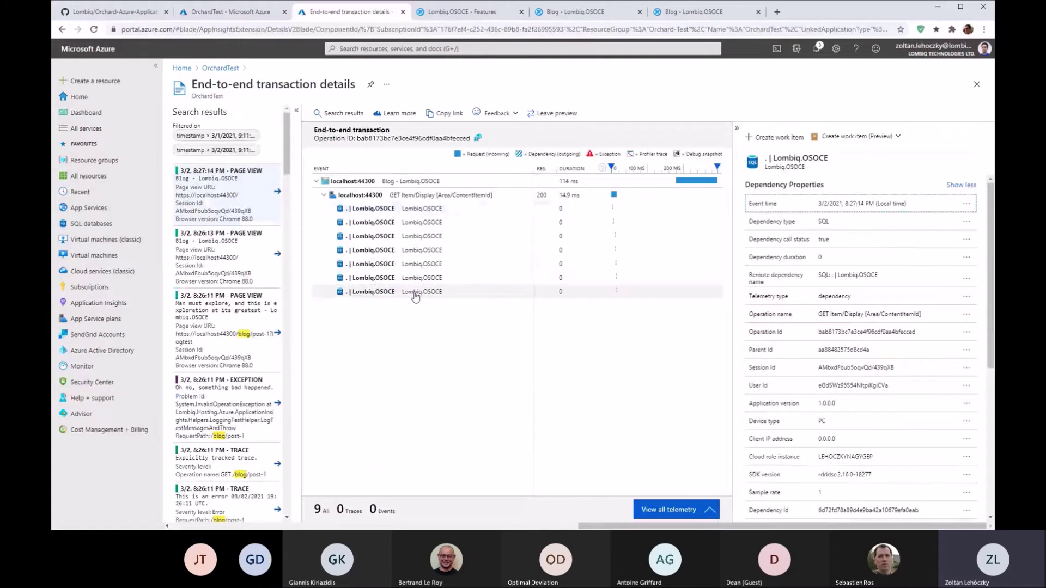
{"action": "scroll", "coordinate": [761, 386], "scroll_direction": "down", "scroll_amount": 5}
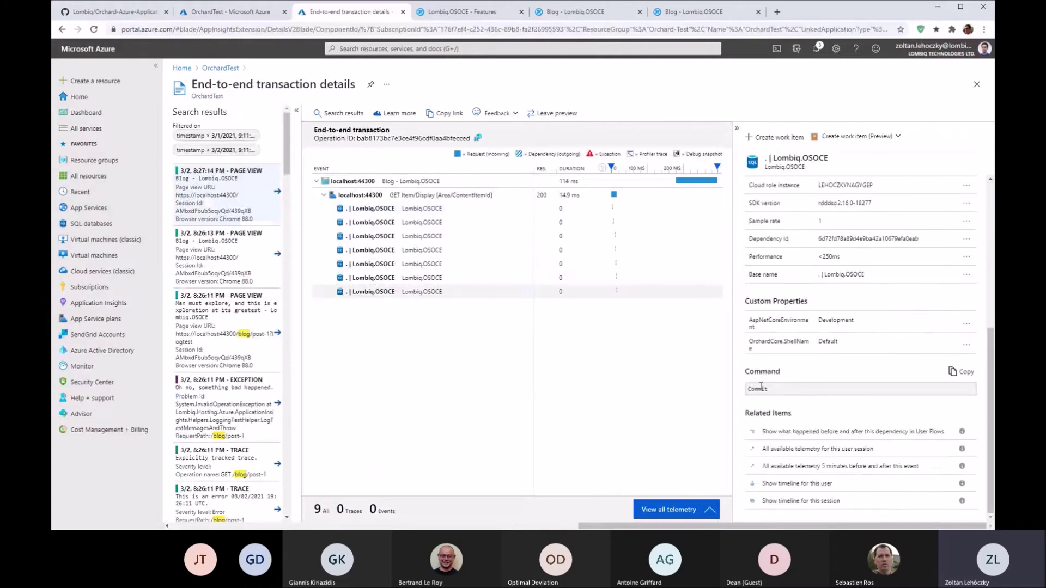
{"action": "double_click", "coordinate": [760, 386]}
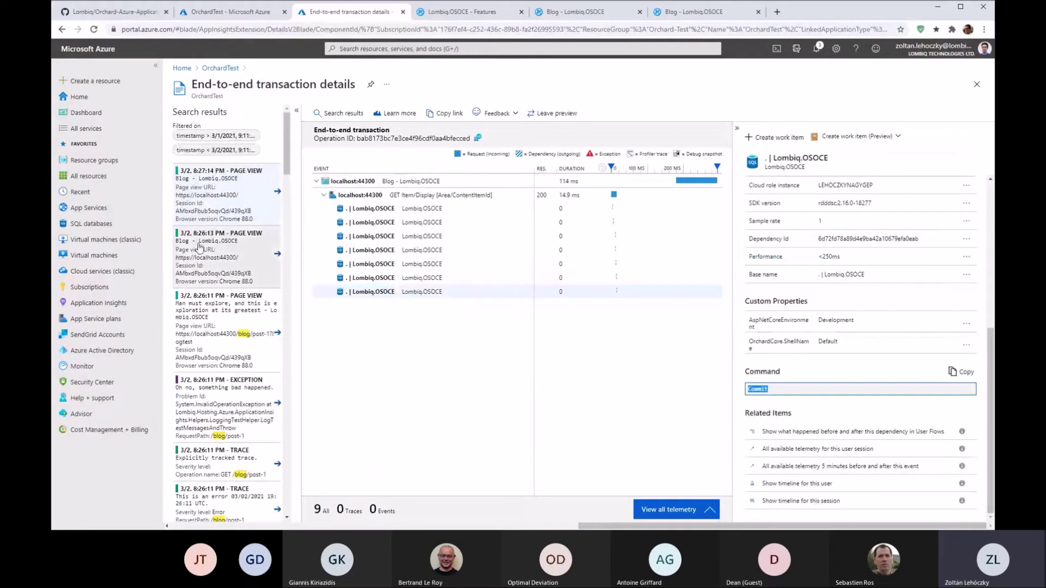
Close the transaction details and limit the "blog" search results to the Exception event type only.
{"action": "left_click", "coordinate": [975, 91]}
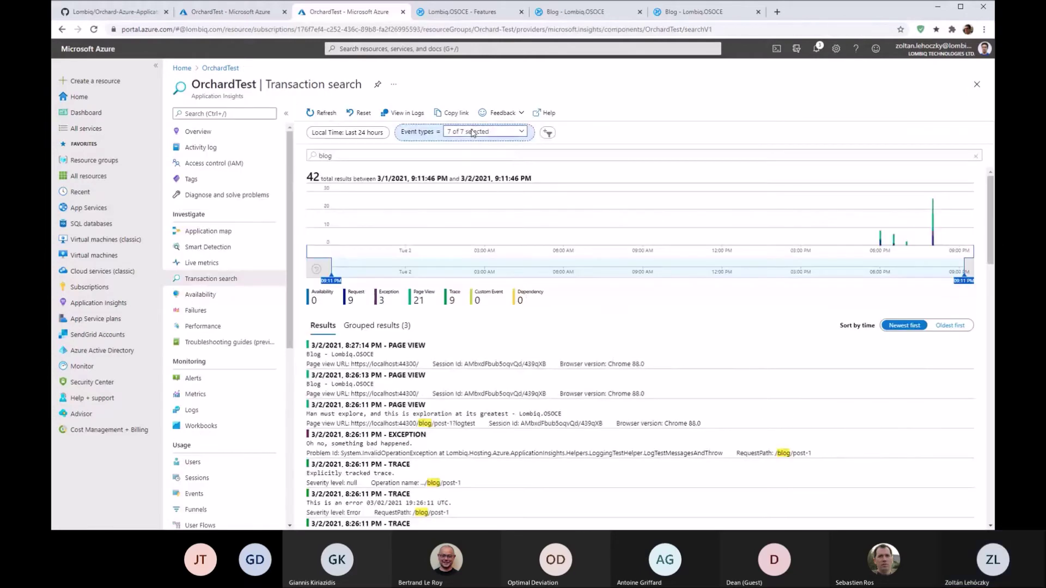
{"action": "double_click", "coordinate": [377, 151]}
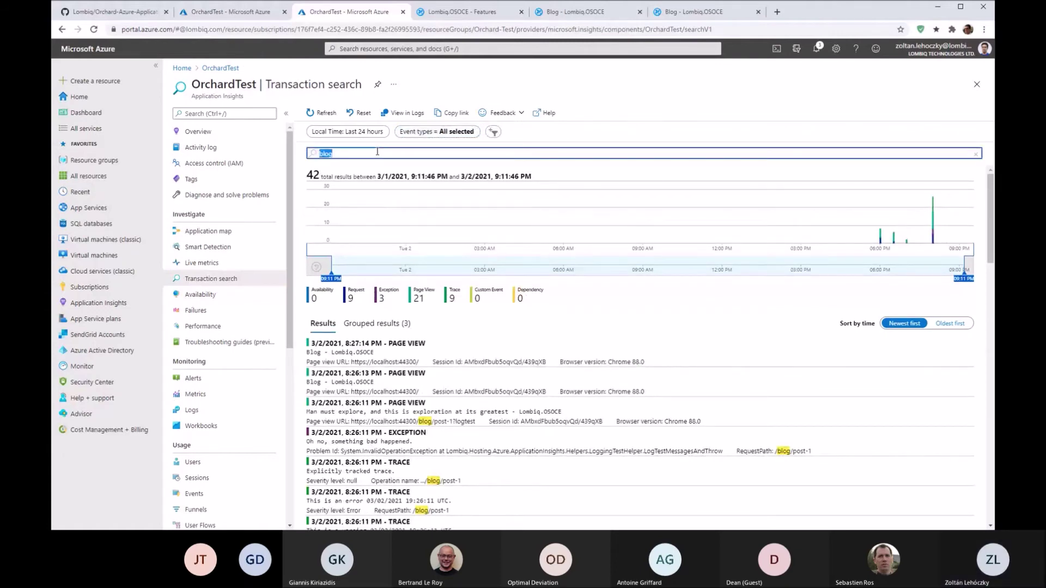
{"action": "left_click", "coordinate": [461, 131]}
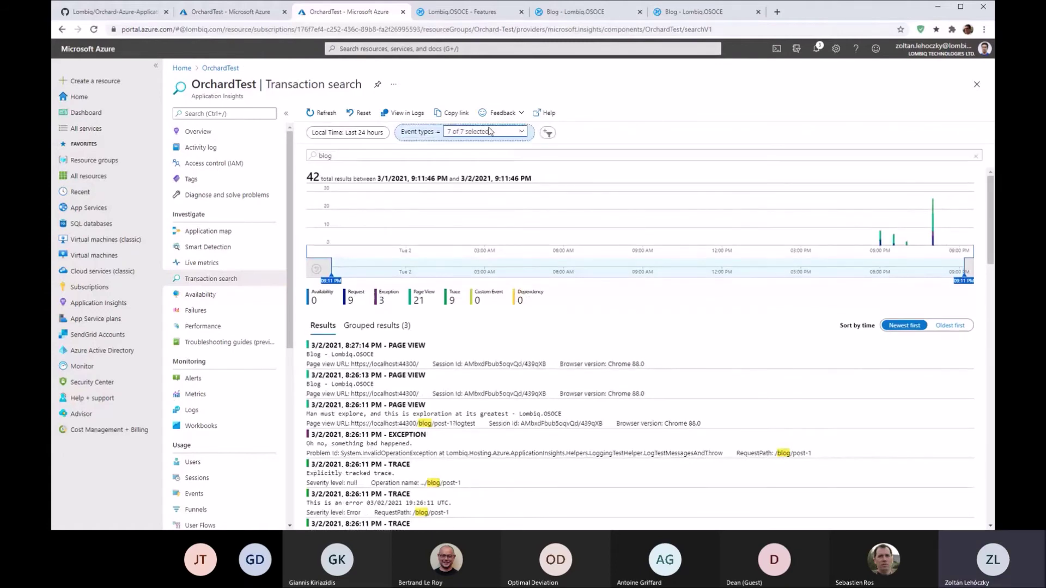
{"action": "left_click", "coordinate": [490, 131]}
{"action": "left_click", "coordinate": [452, 145]}
{"action": "left_click", "coordinate": [452, 209]}
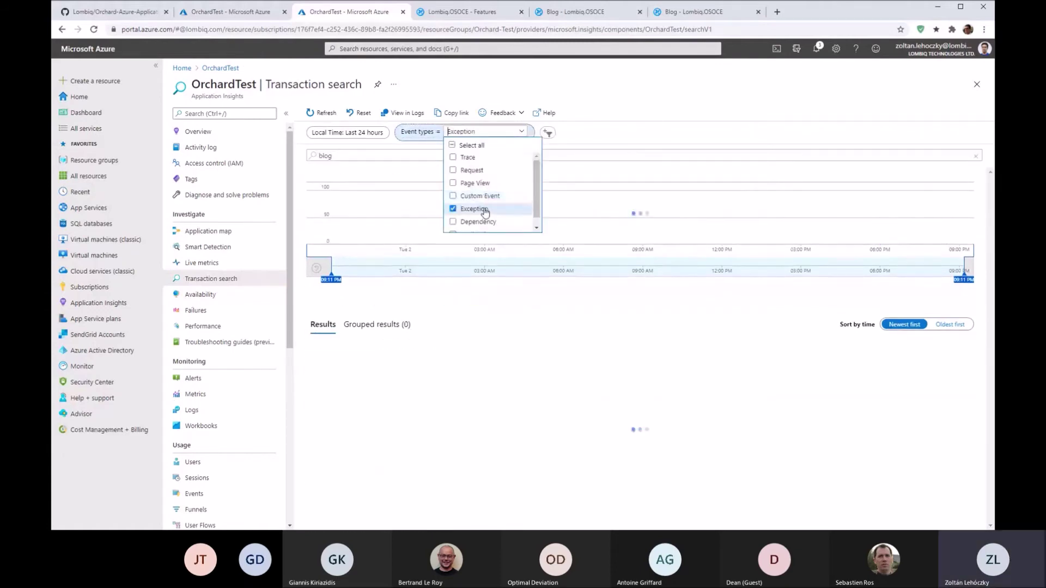
{"action": "left_click", "coordinate": [632, 141]}
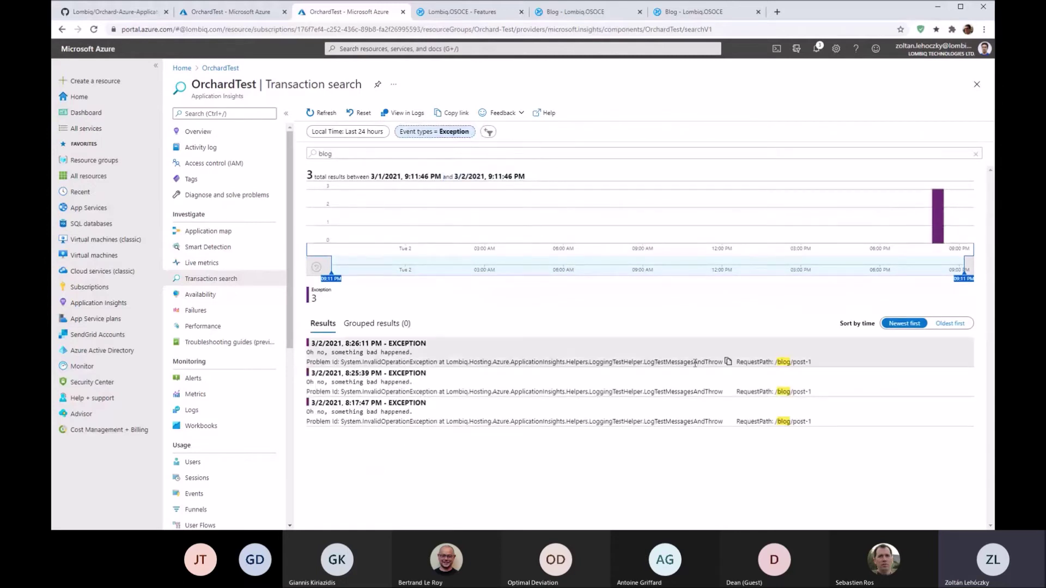
Open the newest exception, examine its properties and call stack, and view the properties of the GET request that raised it.
{"action": "left_click", "coordinate": [359, 354]}
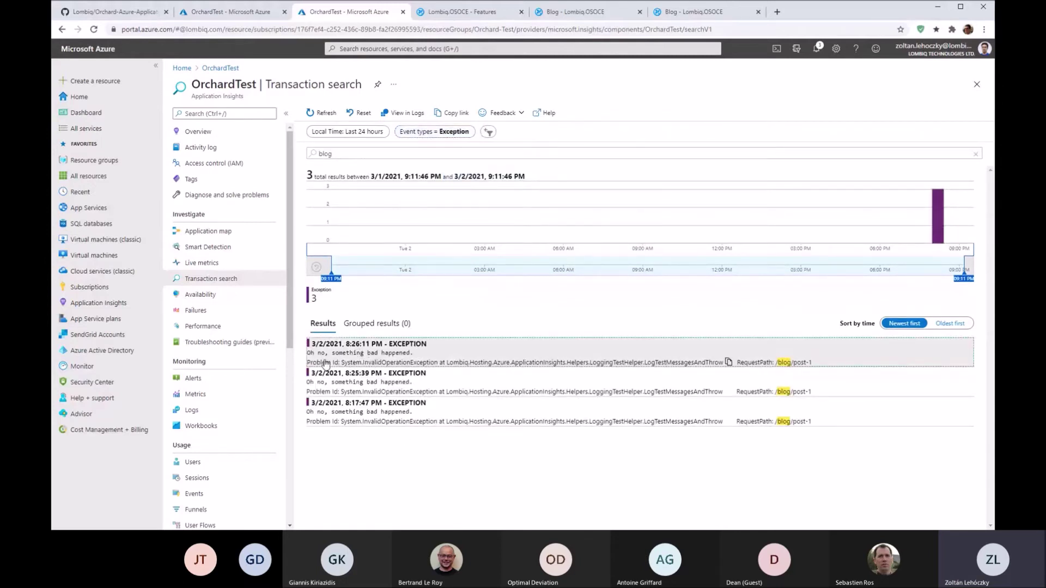
{"action": "left_click", "coordinate": [325, 364]}
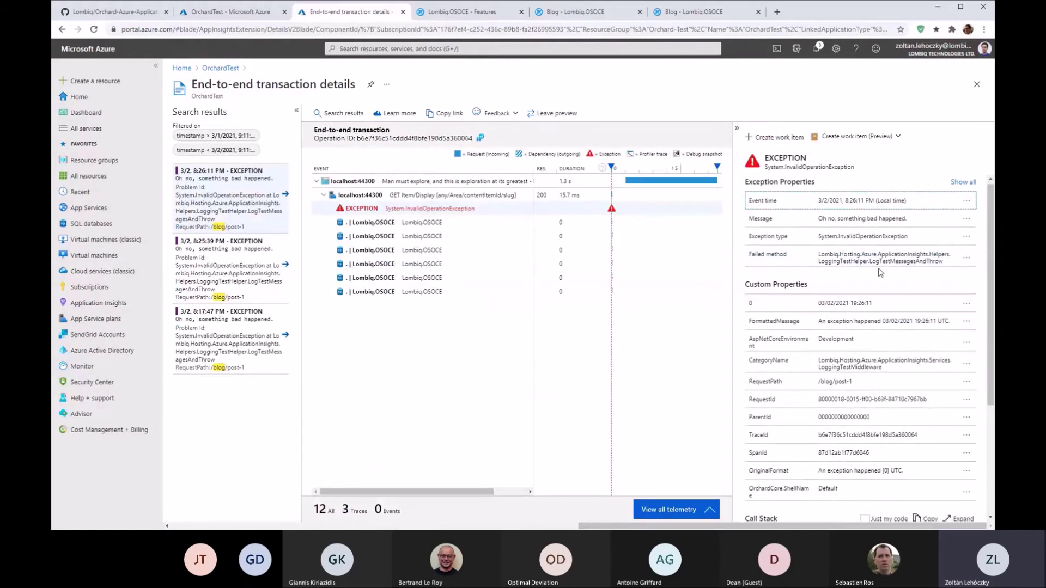
{"action": "scroll", "coordinate": [893, 272], "scroll_direction": "down", "scroll_amount": 1}
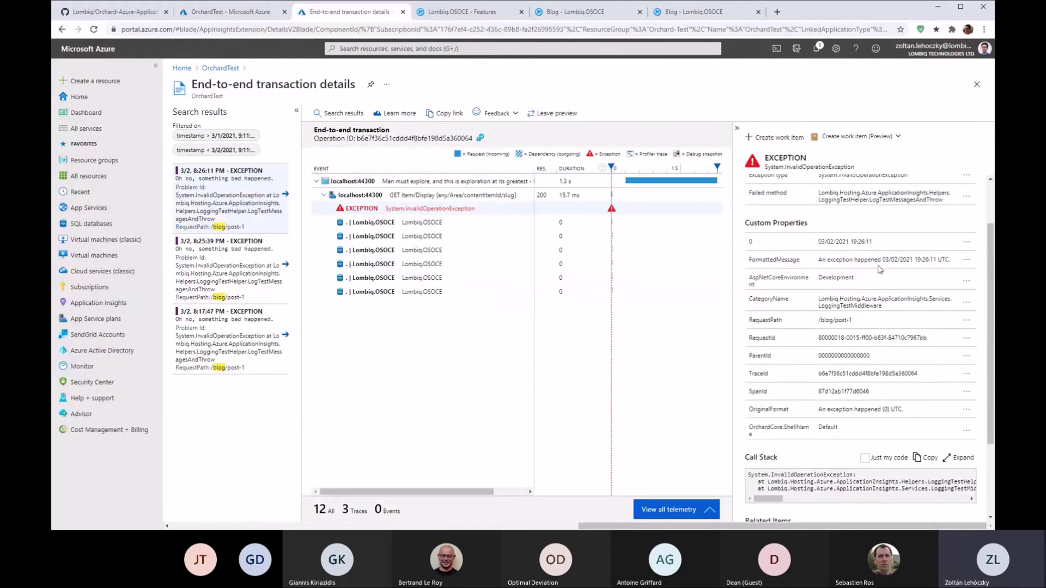
{"action": "scroll", "coordinate": [877, 266], "scroll_direction": "down", "scroll_amount": 1}
{"action": "triple_click", "coordinate": [883, 400]}
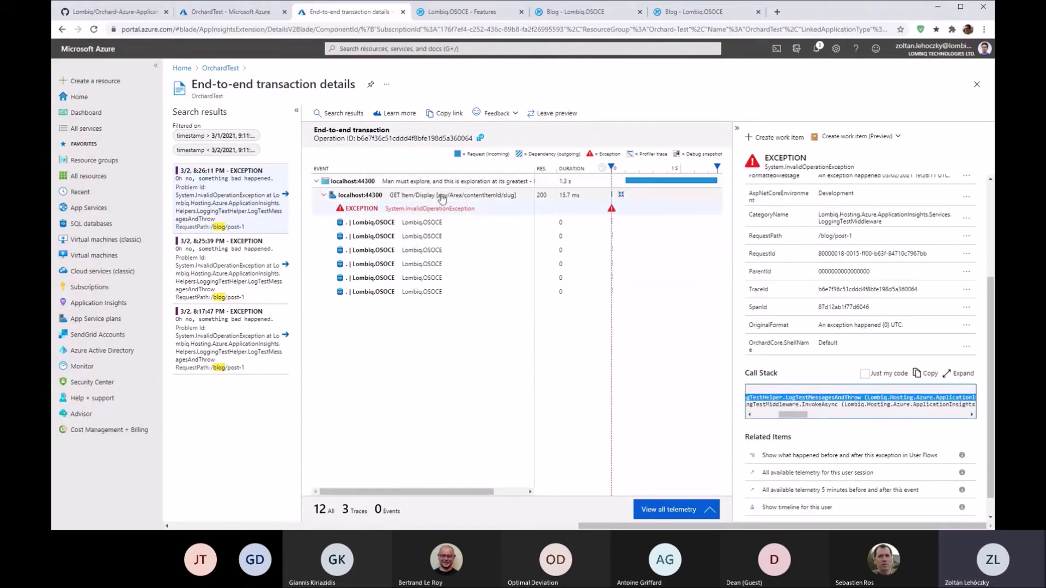
{"action": "left_click", "coordinate": [441, 197]}
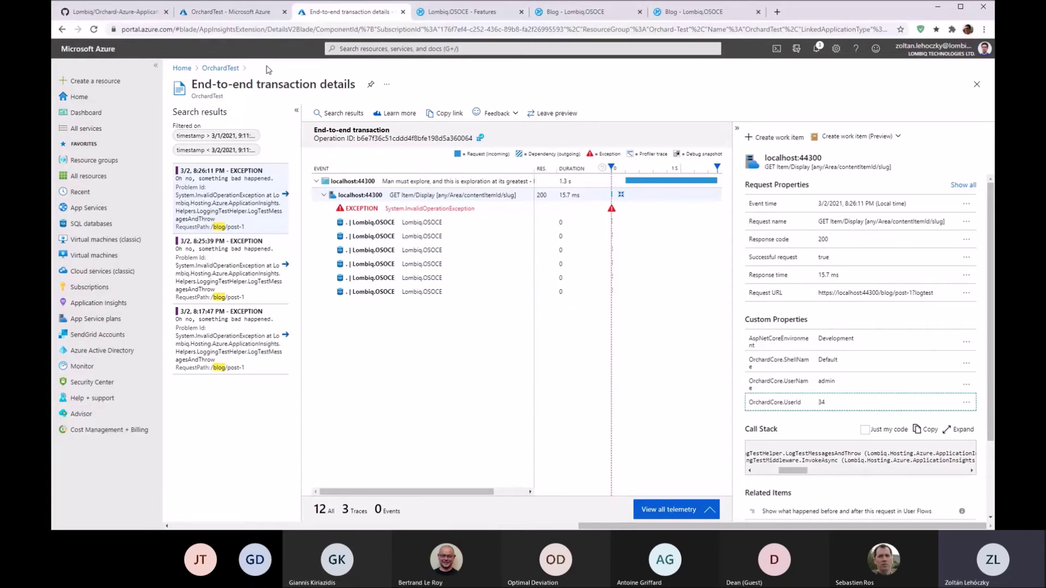
Reload the blog home page at localhost:44300 and check the request activity in OrchardTest's live metrics.
{"action": "left_click", "coordinate": [243, 17]}
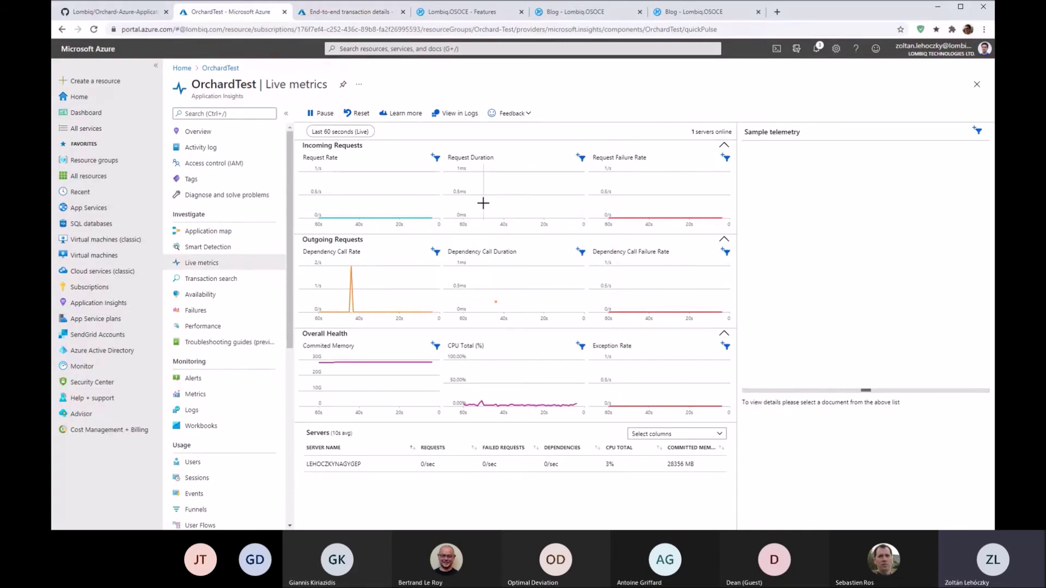
{"action": "left_click", "coordinate": [680, 16]}
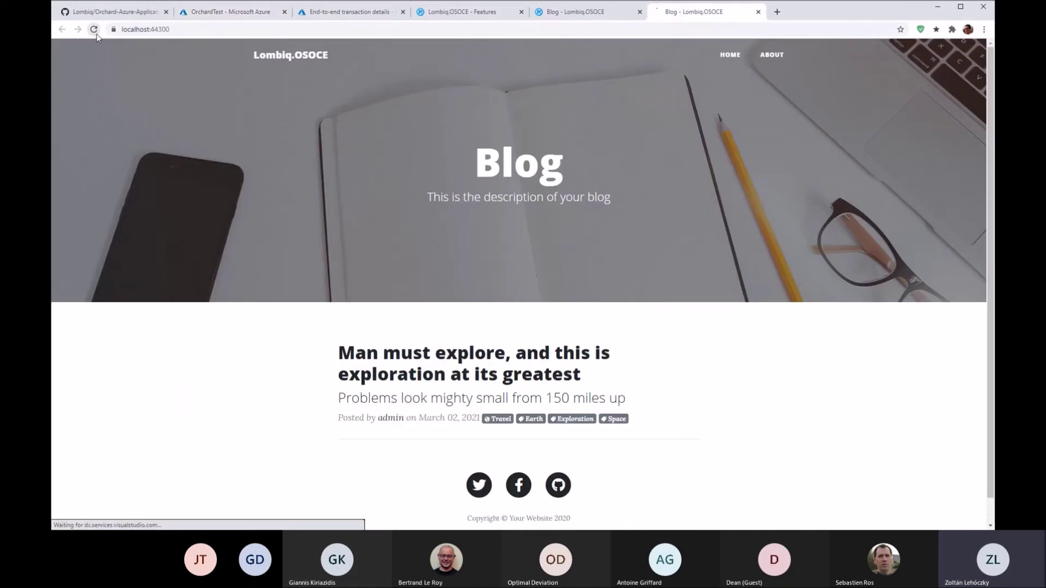
{"action": "left_click", "coordinate": [256, 14]}
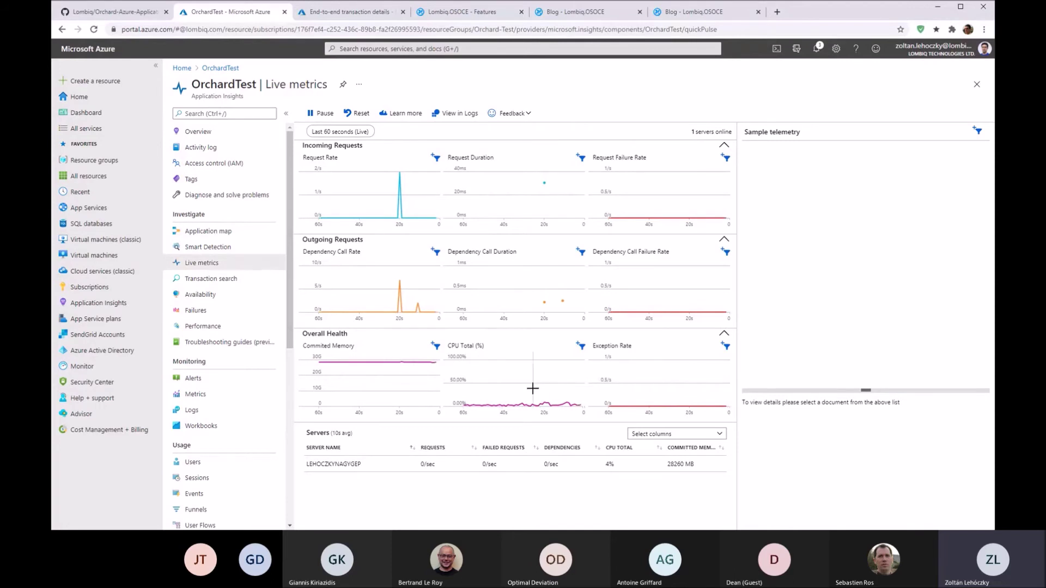
Request the blog home page with the ?logtest query string and view the details of its InvalidOperationException in the live sample telemetry.
{"action": "left_click", "coordinate": [687, 15]}
{"action": "left_click", "coordinate": [453, 30]}
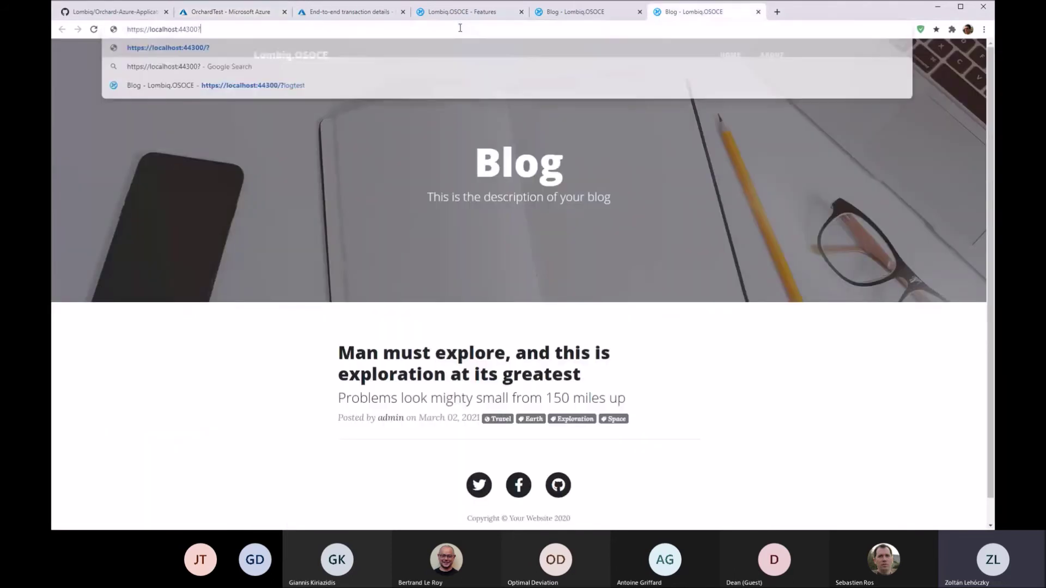
{"action": "left_click", "coordinate": [460, 28]}
{"action": "type", "text": "?logtest"}
{"action": "key", "text": "Return"}
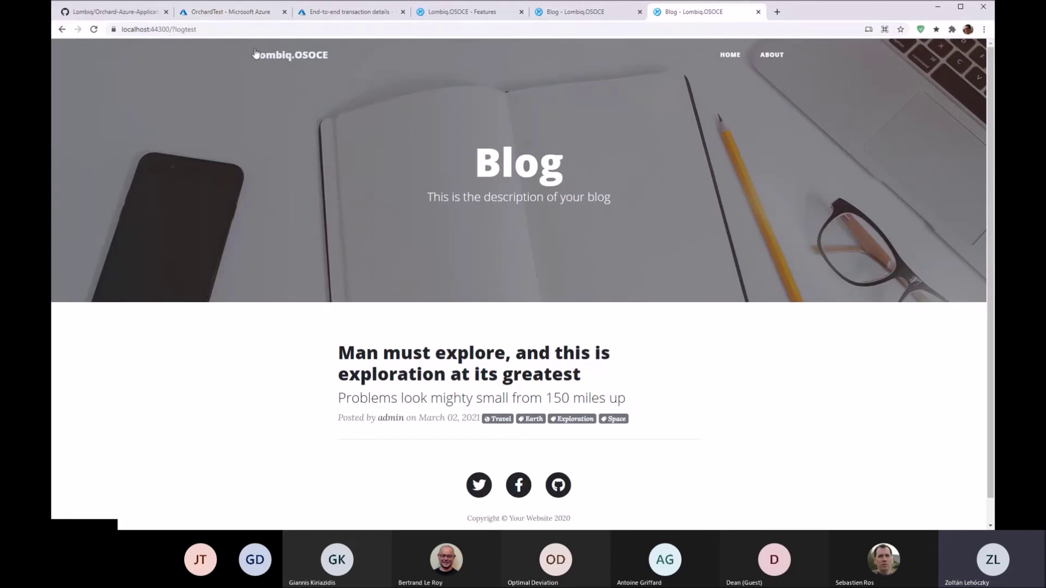
{"action": "left_click", "coordinate": [197, 15]}
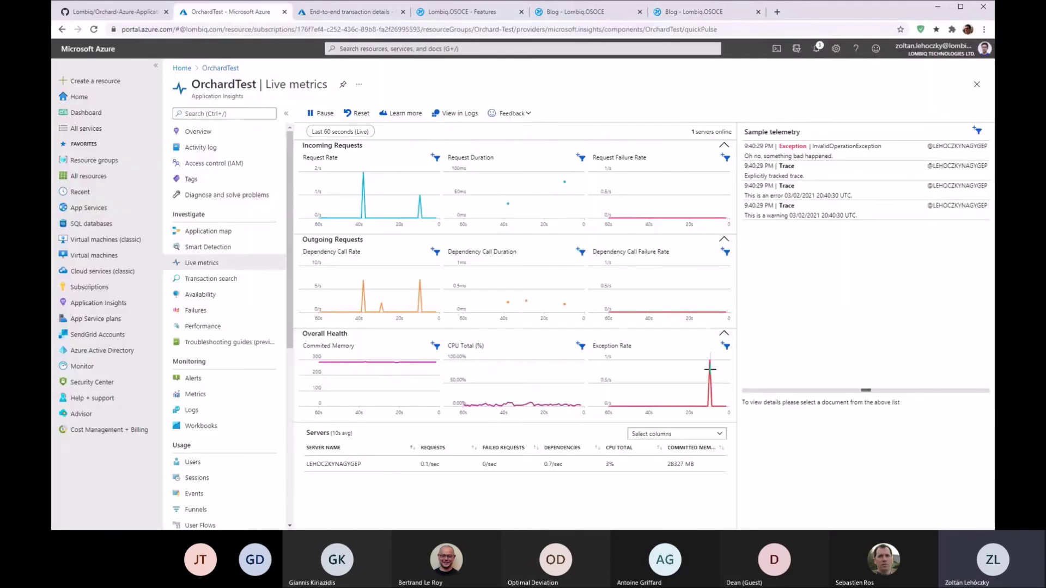
{"action": "left_click", "coordinate": [813, 152]}
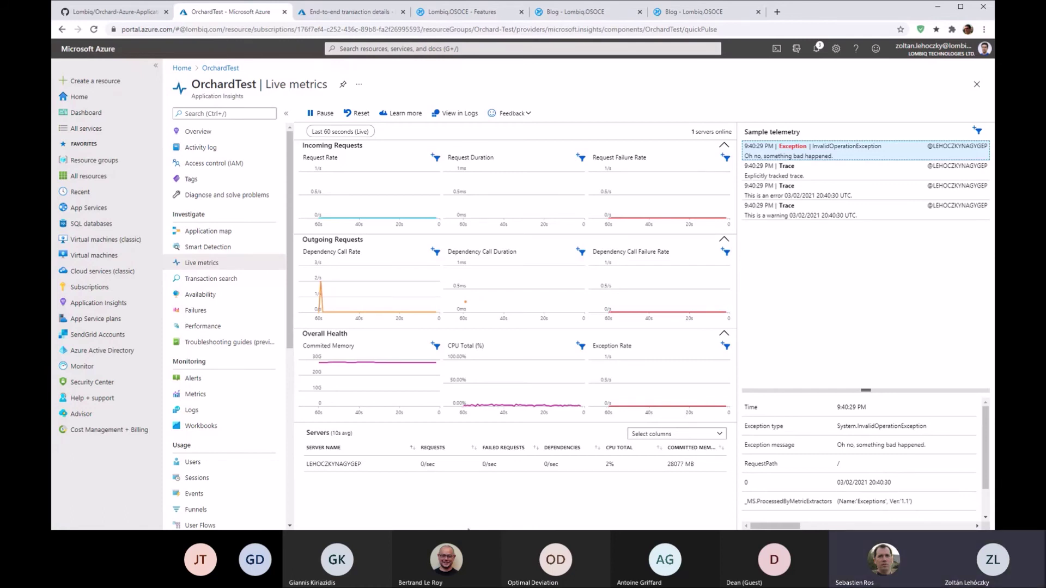
Close the end-to-end transaction details, clear the "blog" search term and include all event types in the transaction search.
{"action": "left_click", "coordinate": [344, 18]}
{"action": "left_click", "coordinate": [977, 85]}
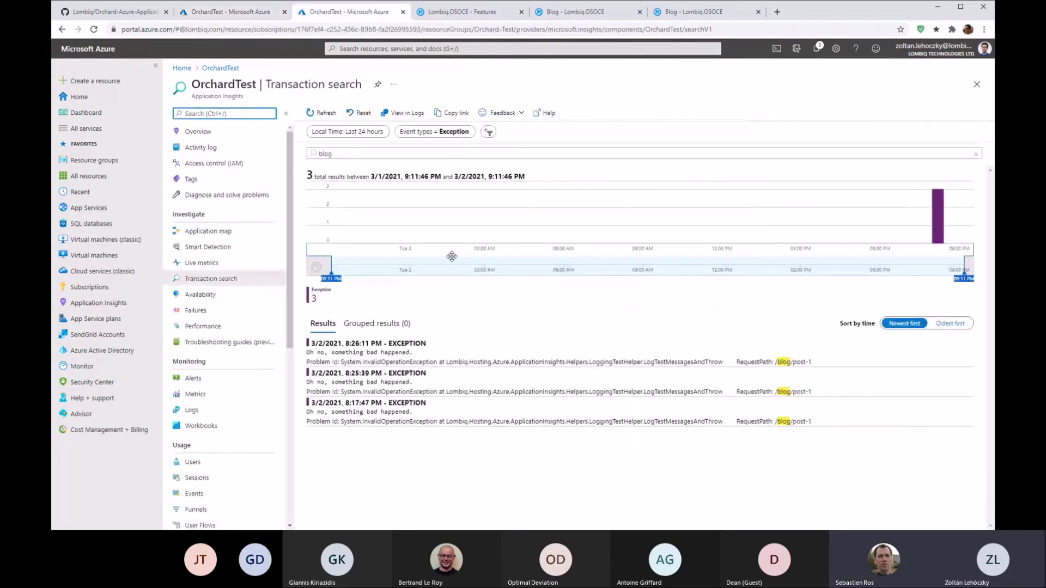
{"action": "left_click", "coordinate": [388, 153]}
{"action": "key", "text": "ctrl+a"}
{"action": "key", "text": "BackSpace"}
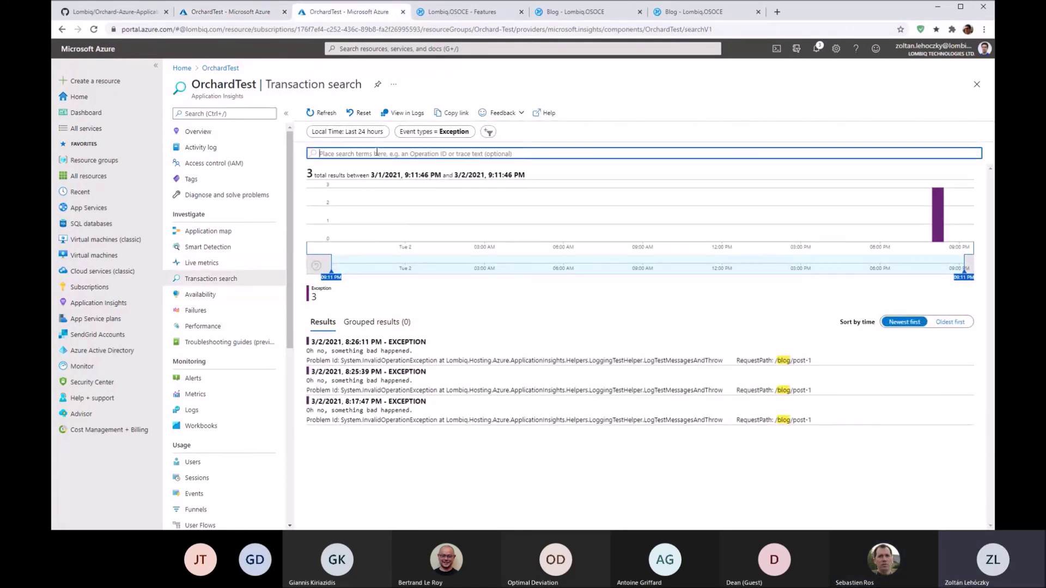
{"action": "left_click", "coordinate": [468, 132]}
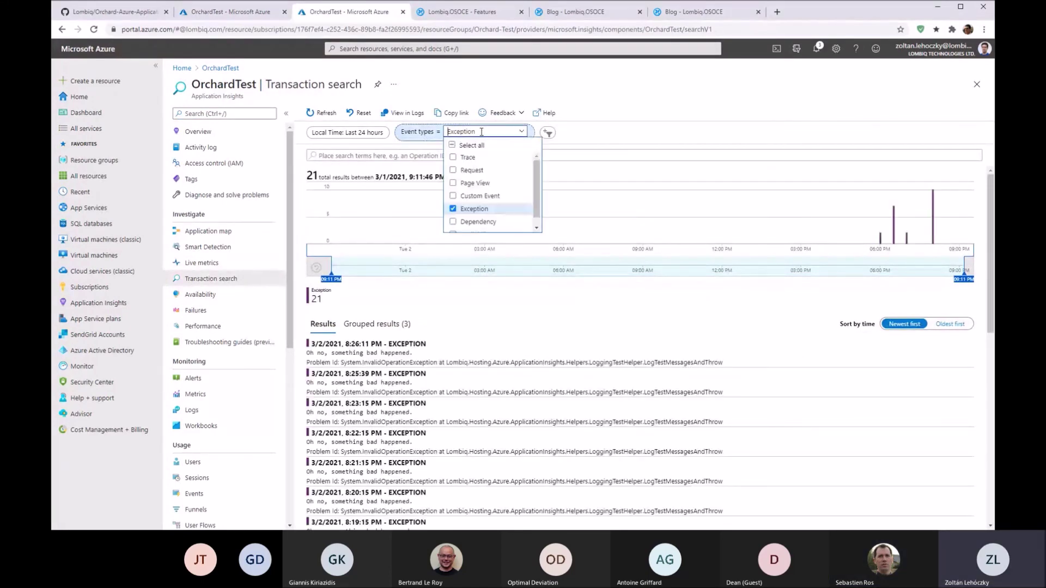
{"action": "left_click", "coordinate": [464, 146]}
{"action": "left_click", "coordinate": [457, 308]}
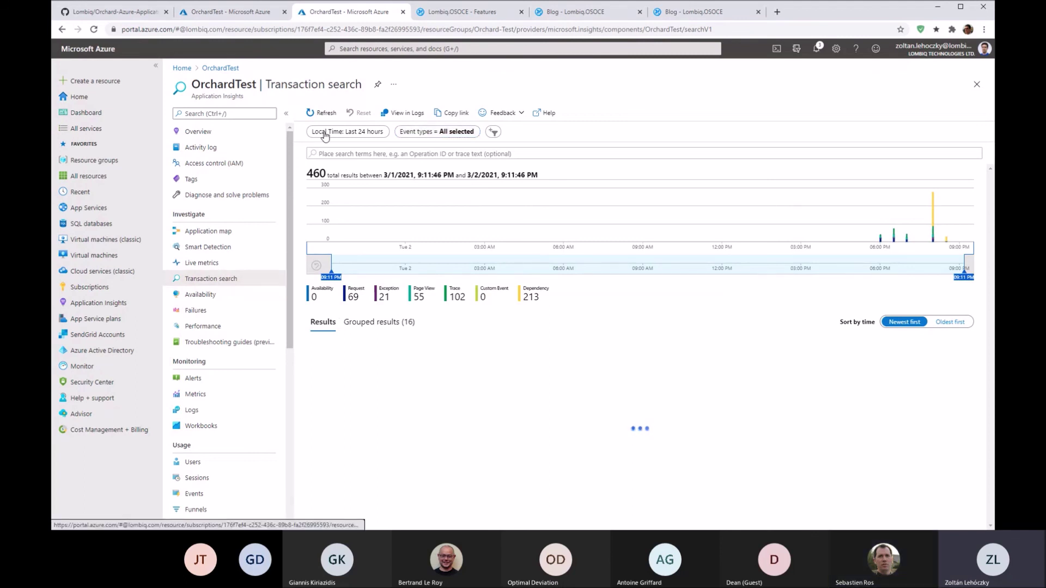
Refresh the transaction search results and open the GET /TheBlogTheme/favicon.ico request from 9:40:01 PM.
{"action": "left_click", "coordinate": [322, 114]}
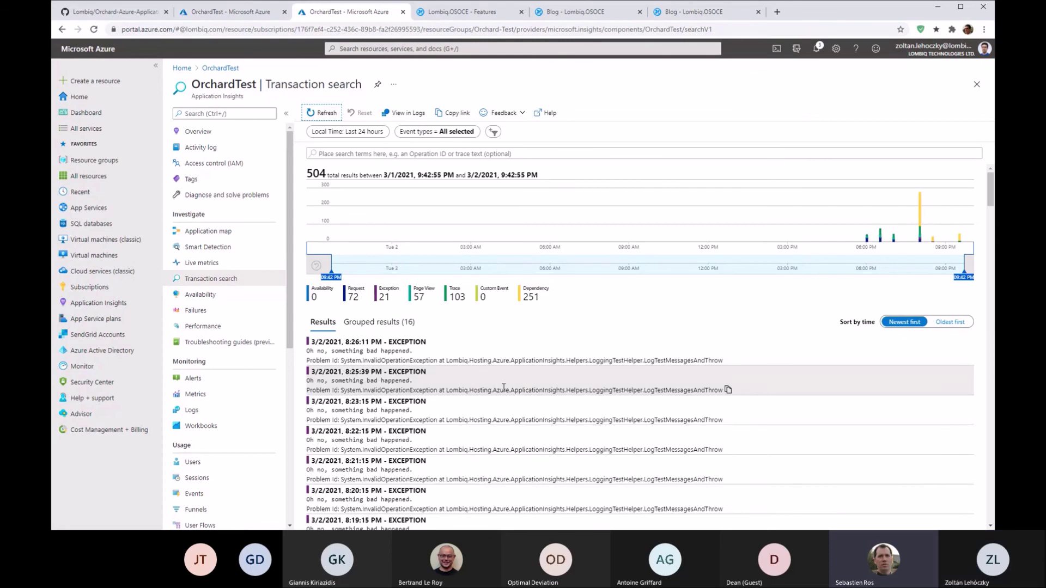
{"action": "scroll", "coordinate": [637, 351], "scroll_direction": "down", "scroll_amount": 3}
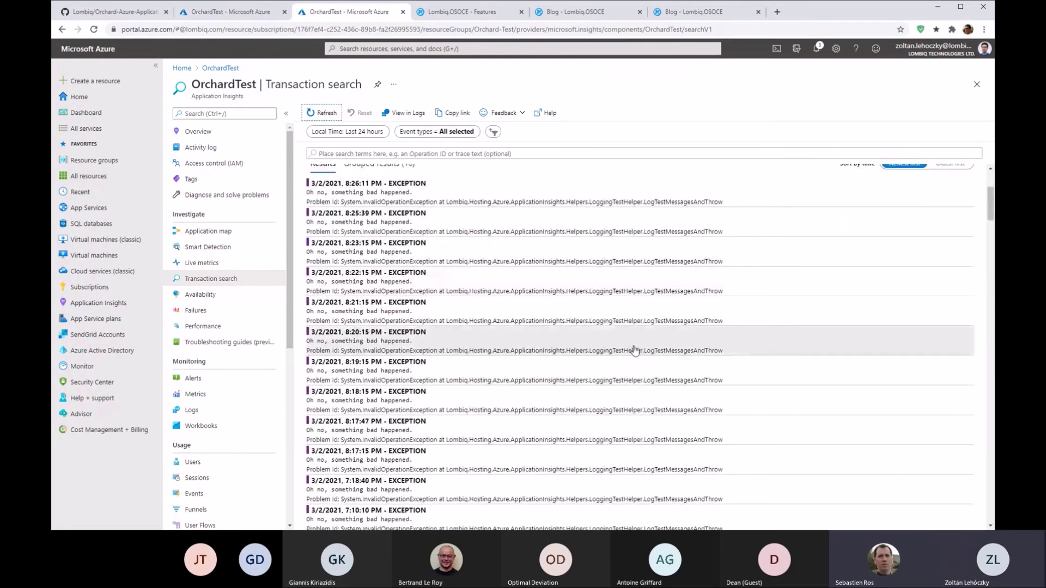
{"action": "scroll", "coordinate": [635, 350], "scroll_direction": "down", "scroll_amount": 10}
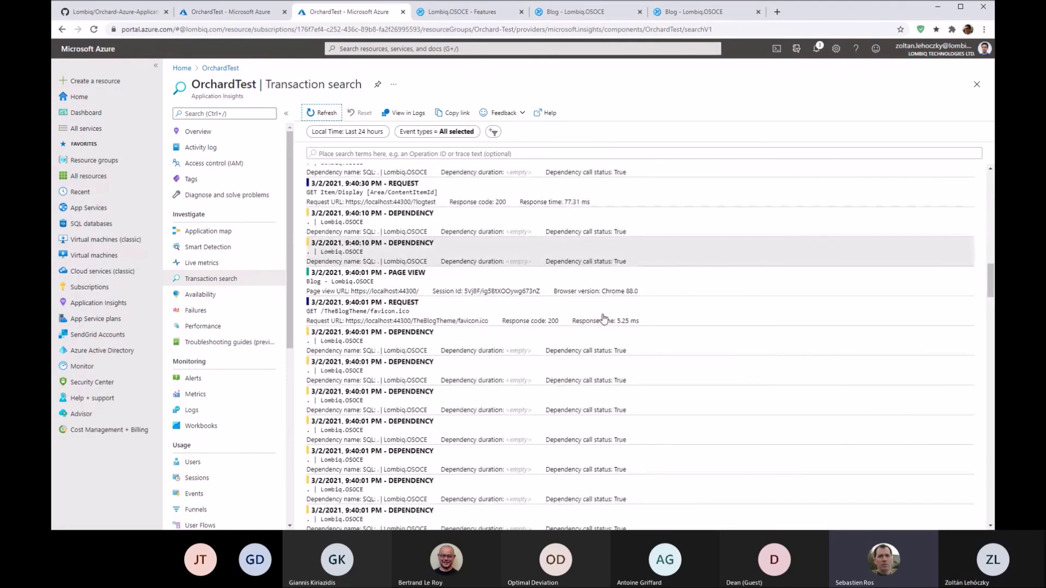
{"action": "left_click", "coordinate": [363, 312]}
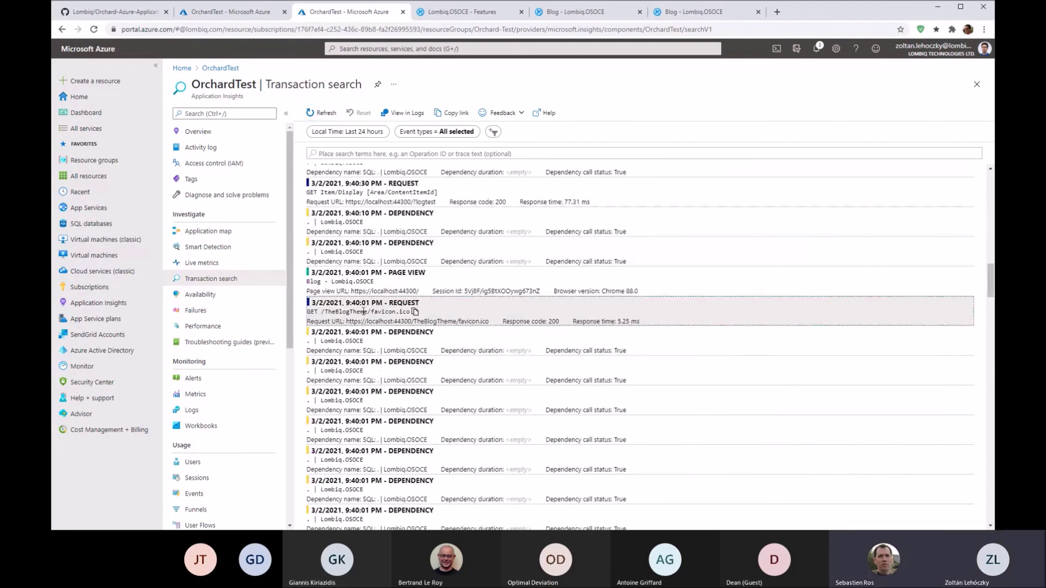